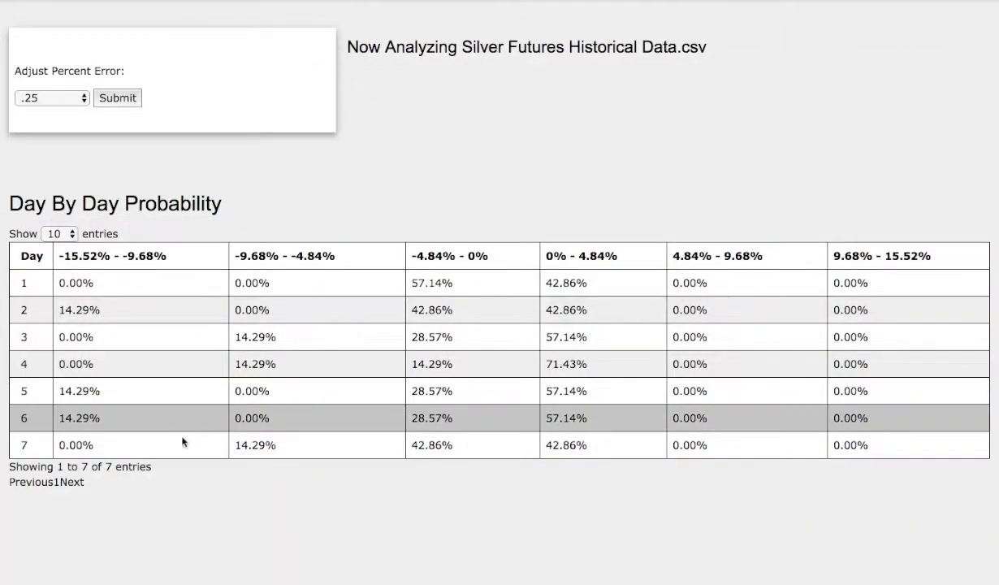
Scroll through the silver forecast page's probability table and data-source charts.
scroll(51, 534, down, 10)
scroll(51, 534, up, 2)
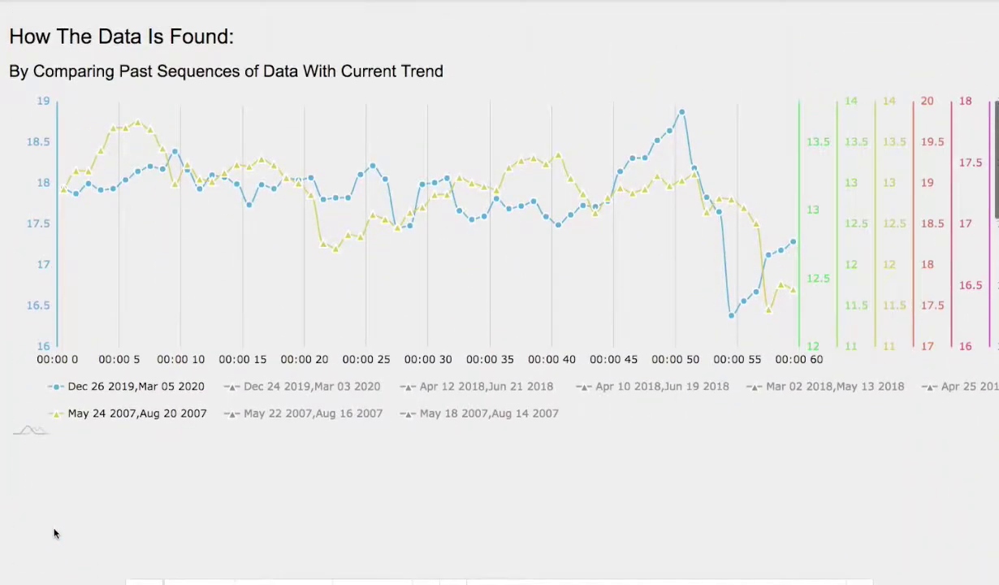
scroll(51, 533, down, 15)
scroll(61, 524, down, 5)
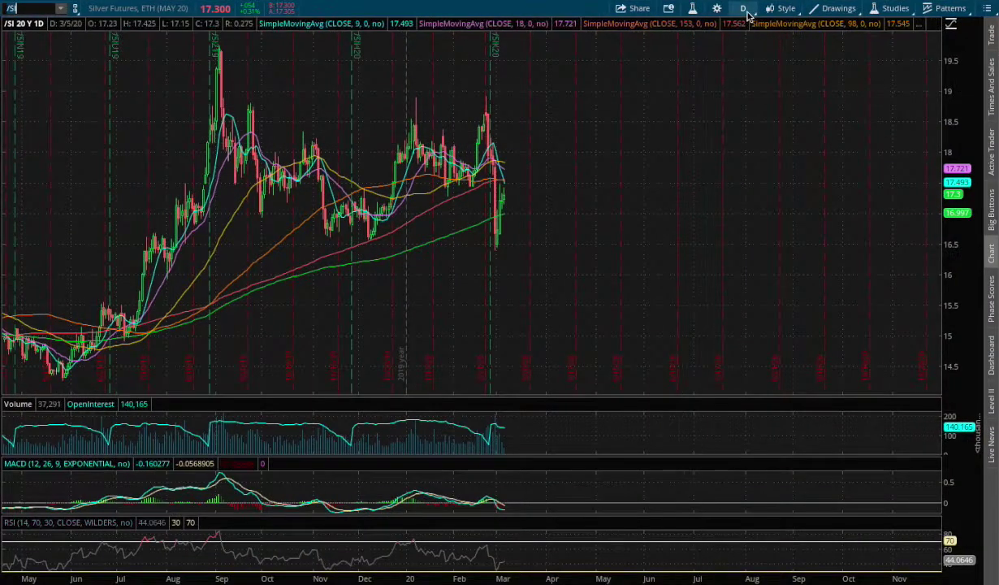
Try the 10D 30m time frame, then switch to 180D 1h and zoom into recent candles.
click(744, 9)
click(695, 117)
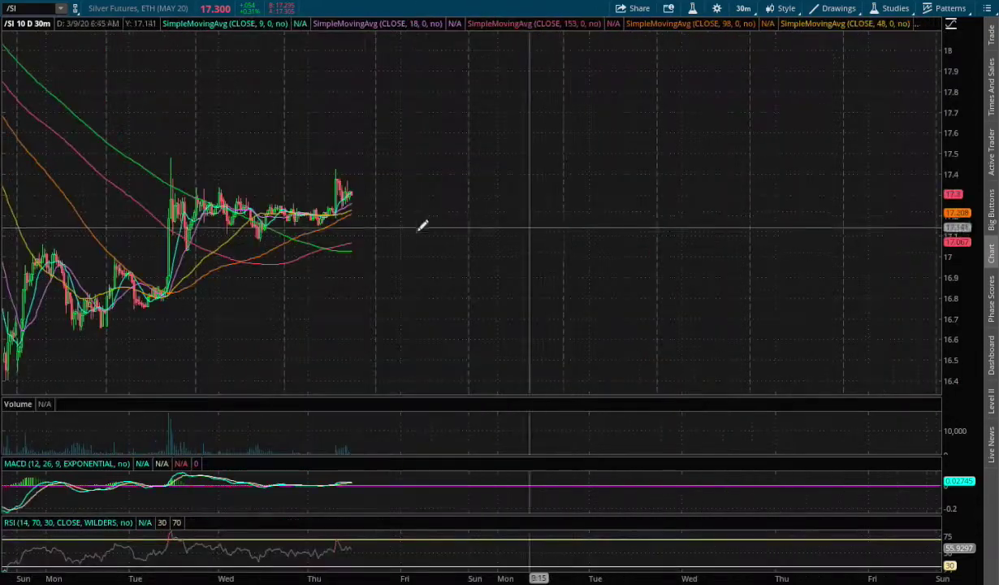
click(743, 8)
click(697, 118)
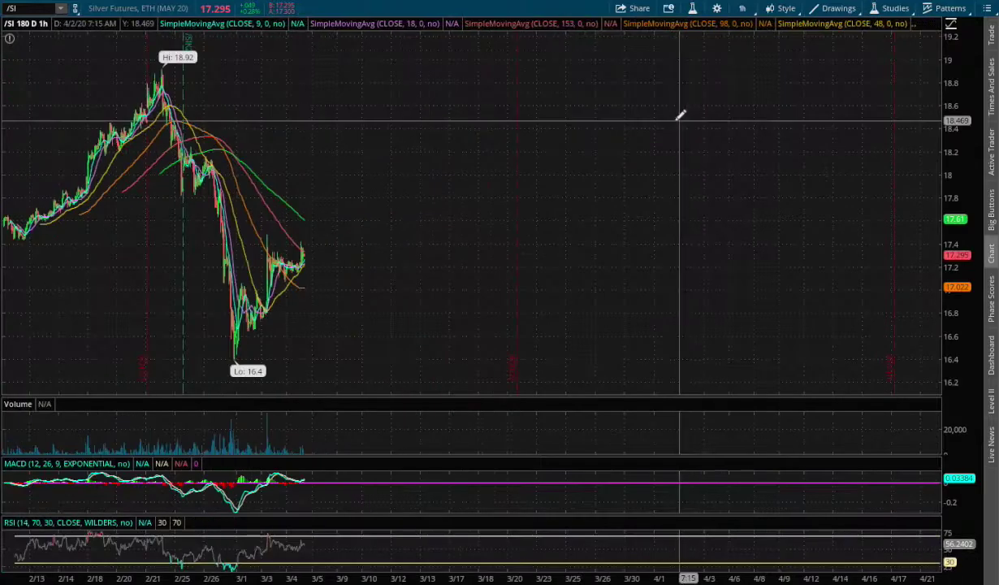
drag(232, 230, 591, 263)
drag(139, 244, 595, 297)
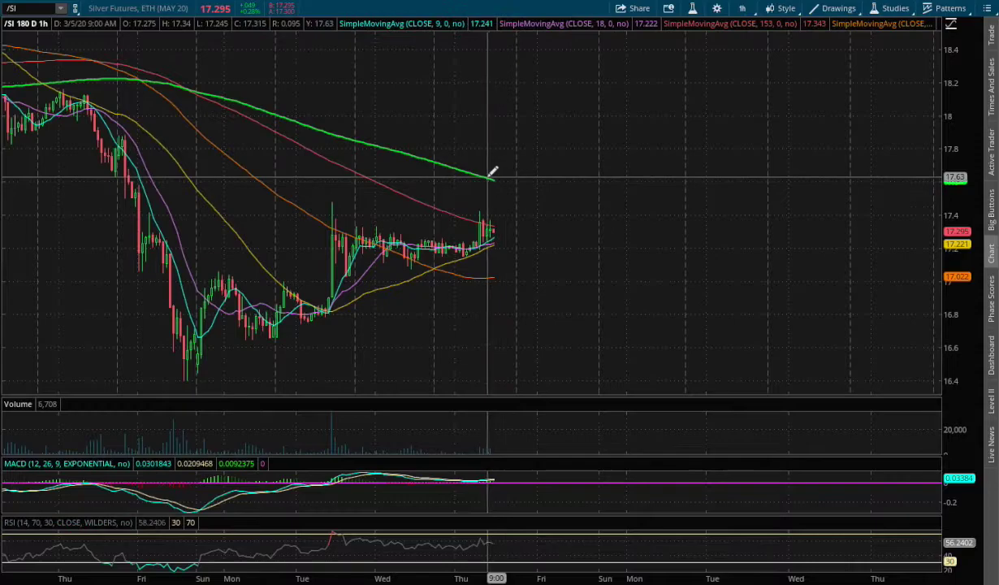
Switch to 180D 4h bars and zoom in on the February–March 2020 swing.
click(743, 9)
click(694, 134)
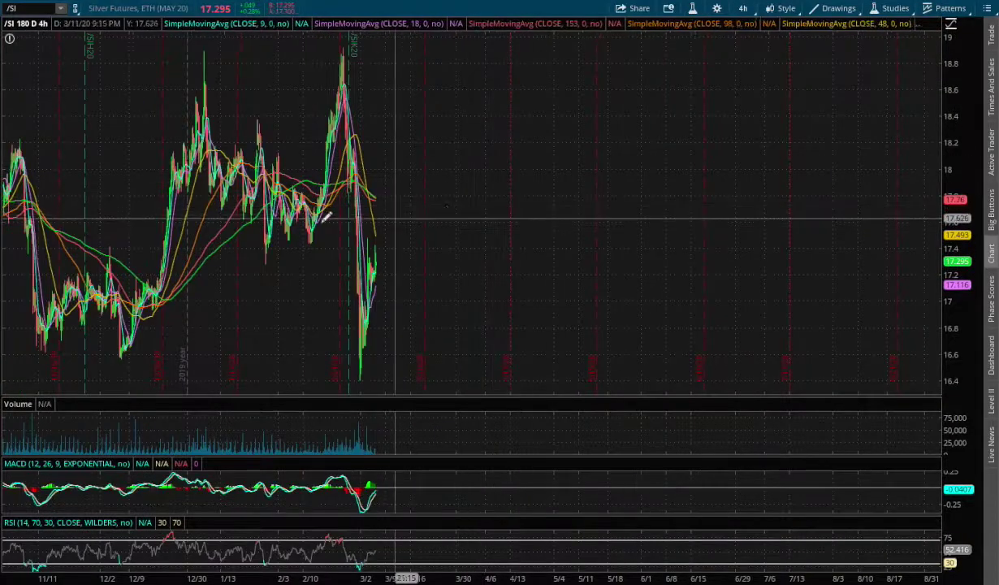
drag(224, 244, 678, 274)
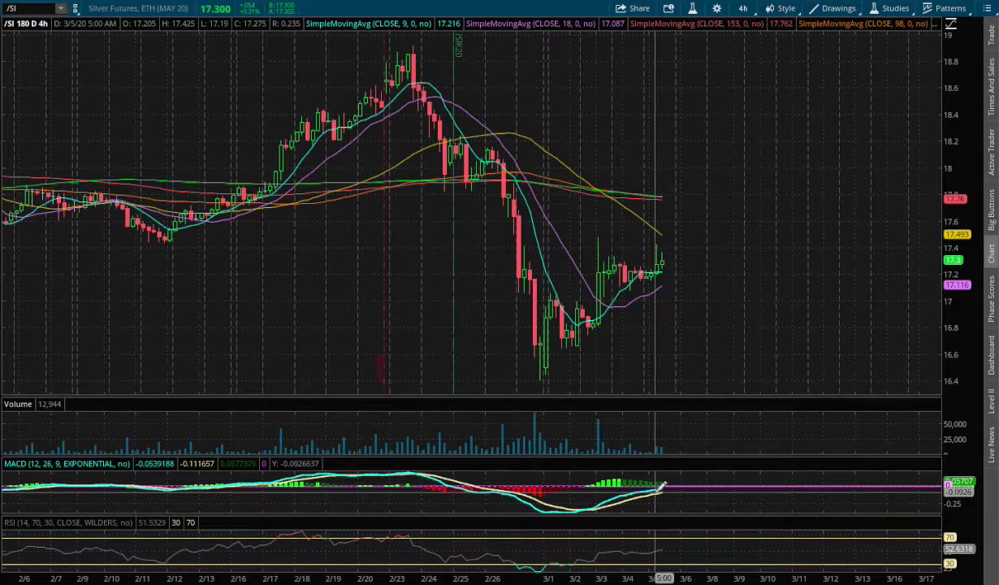
Return to the 20 Y 1D time frame and zoom in on October 2019 to March 2020.
click(743, 12)
click(693, 153)
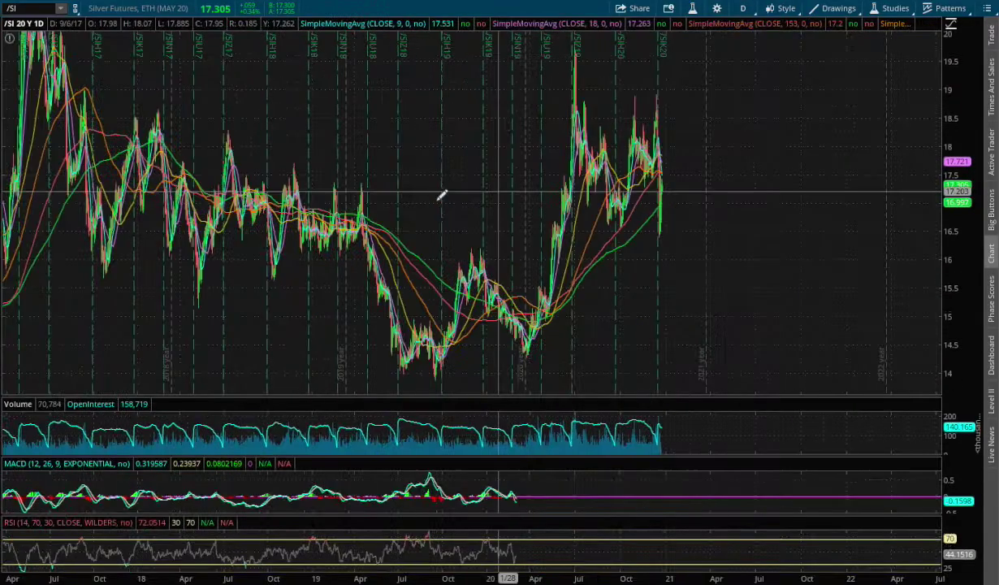
scroll(390, 193, up, 5)
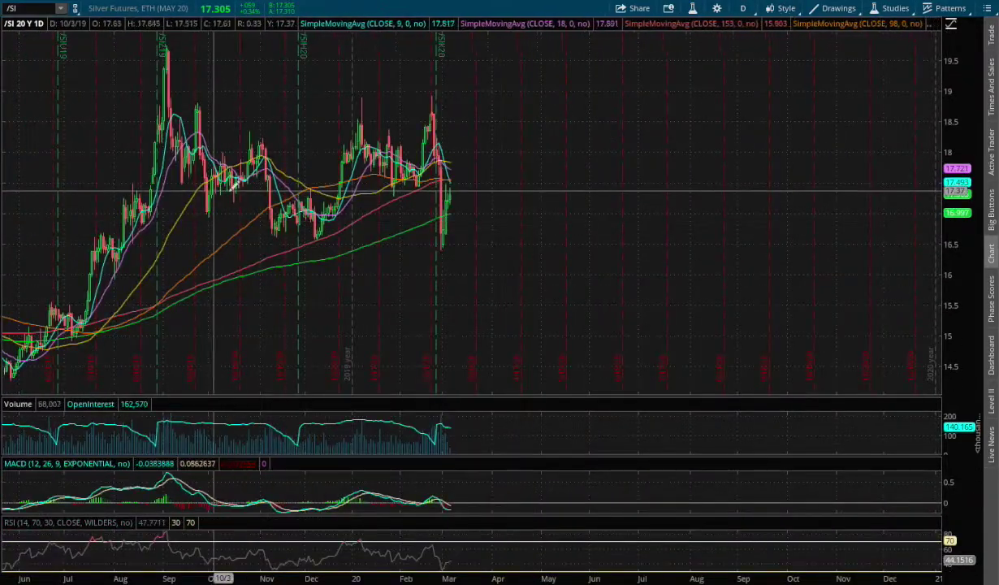
scroll(283, 187, up, 3)
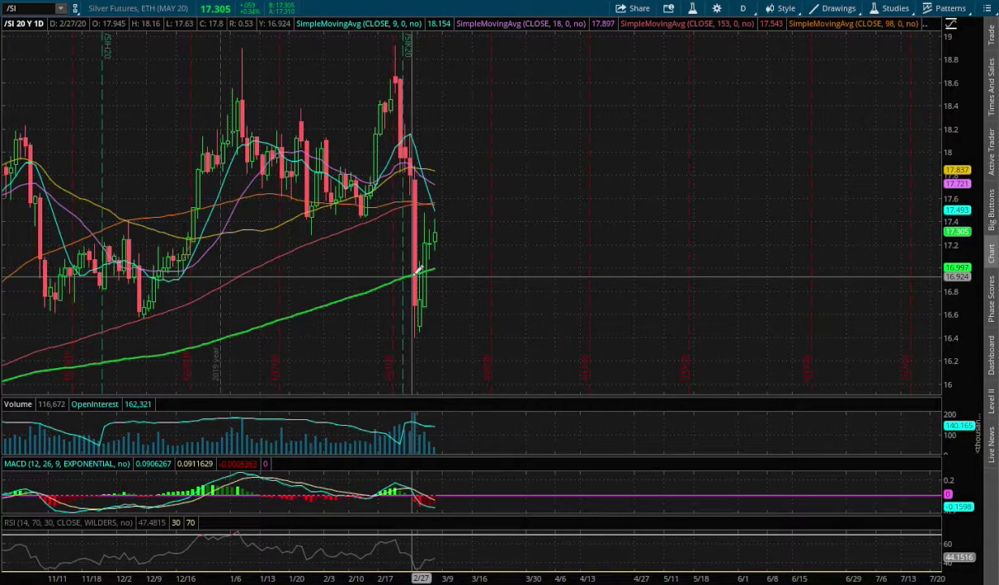
scroll(419, 272, left, 5)
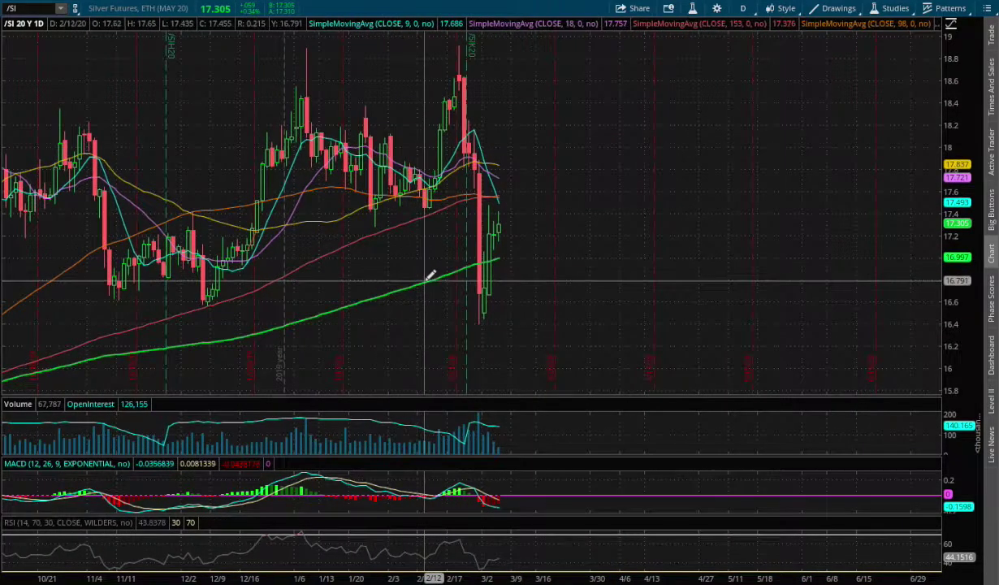
scroll(425, 275, left, 1)
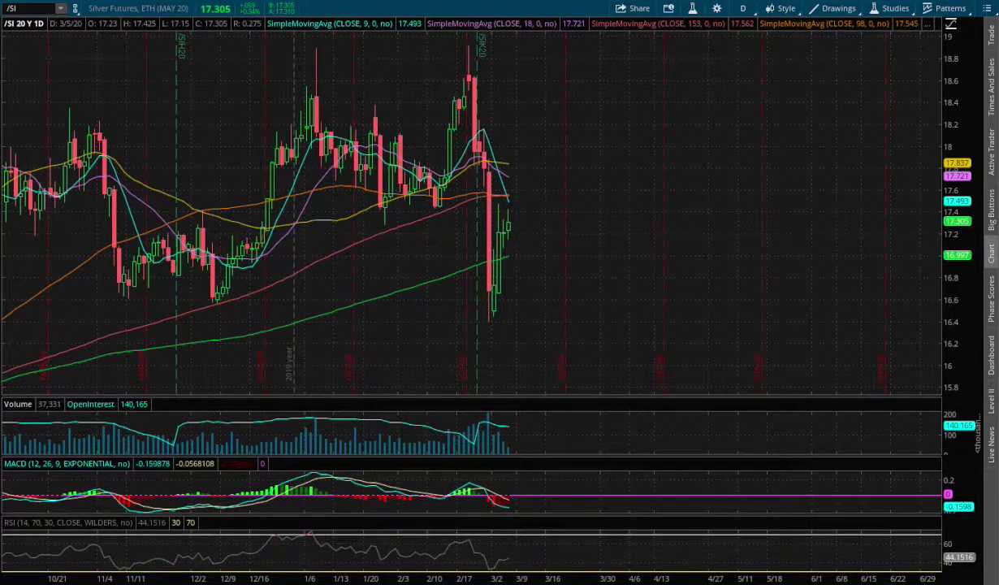
Draw a red horizontal line at 16.997 near the late-February low.
mouse_move(935, 417)
click(923, 364)
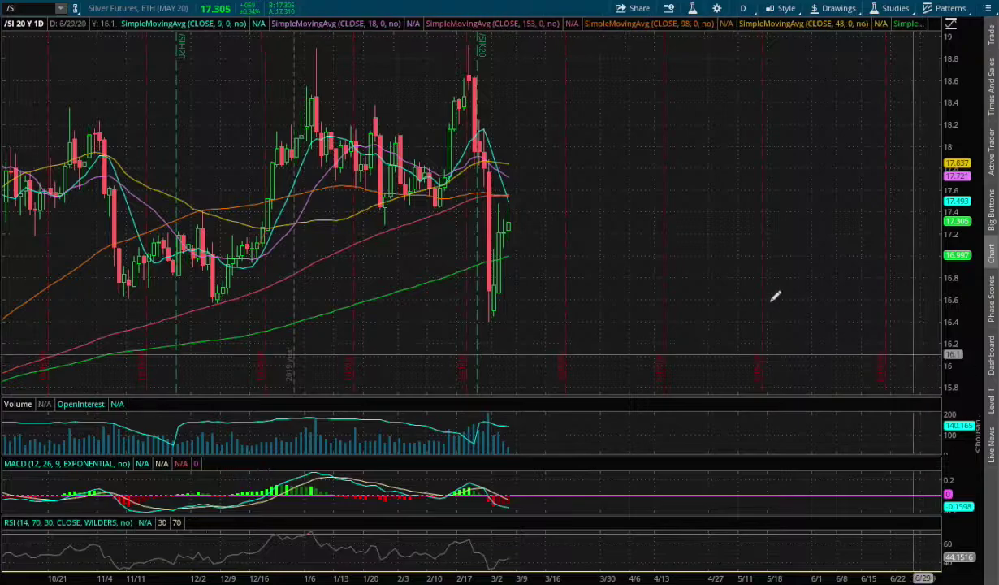
click(475, 252)
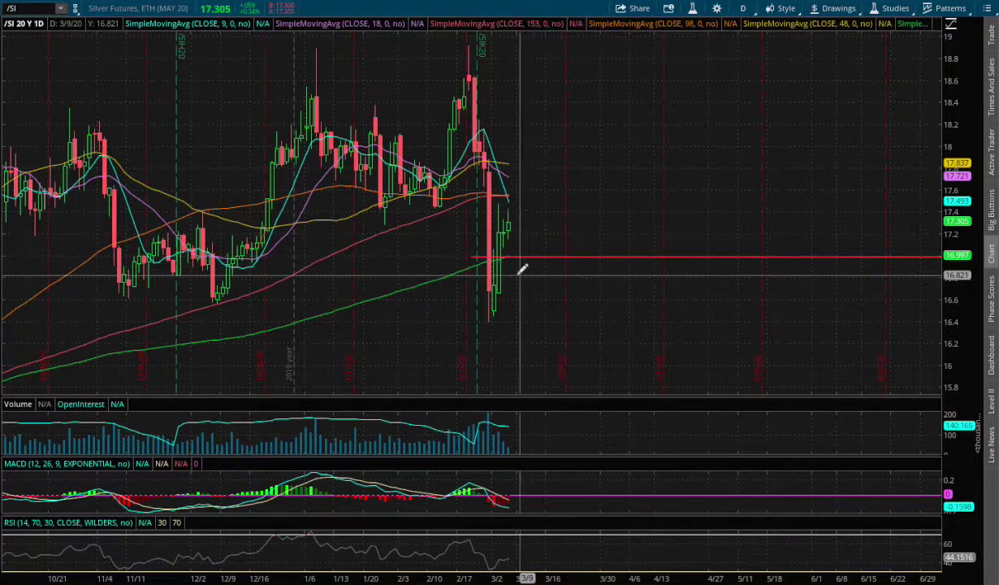
scroll(520, 268, up, 2)
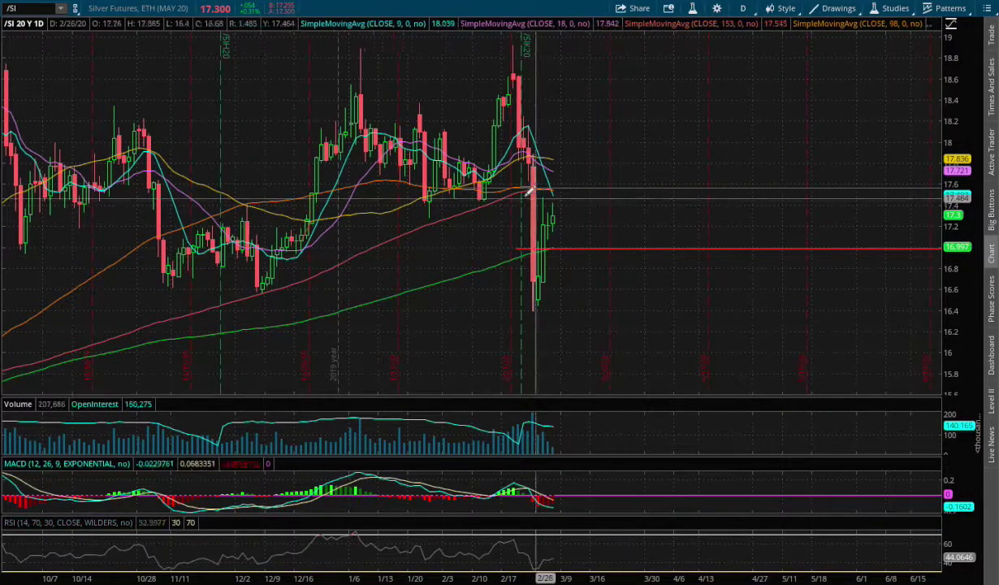
Draw two trendlines from the latest candle: one rising toward 17.6, one falling to 16.997.
click(553, 216)
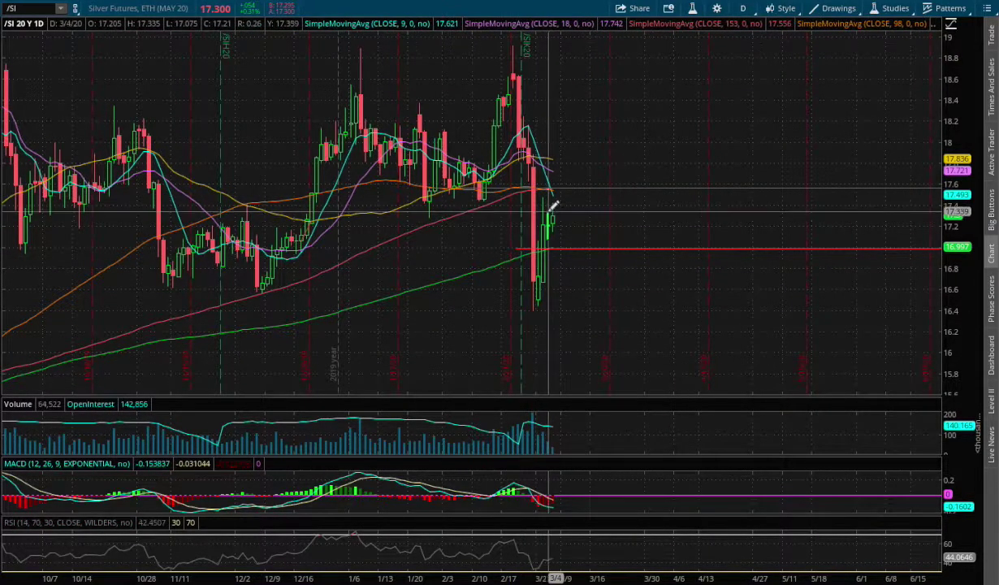
click(617, 185)
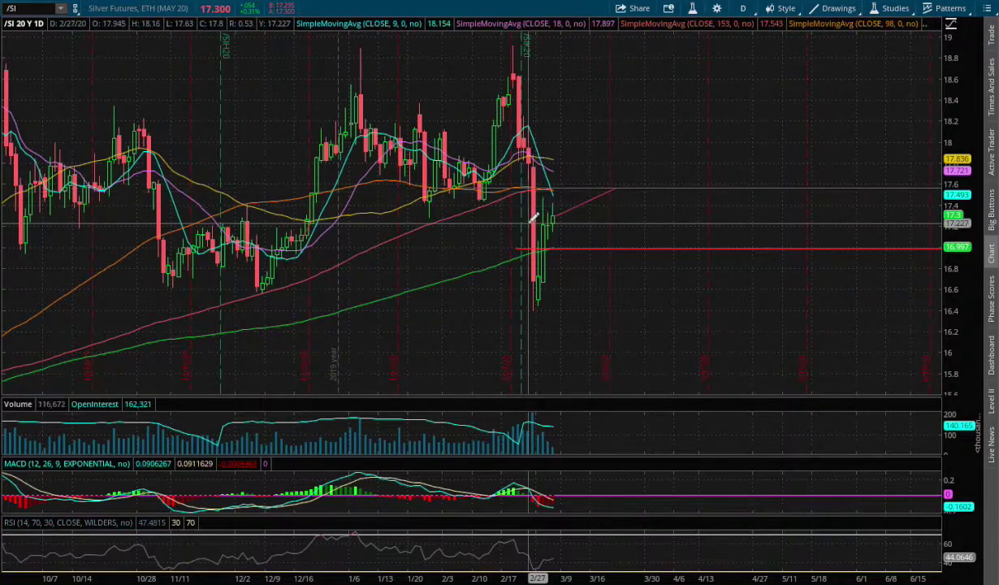
click(560, 210)
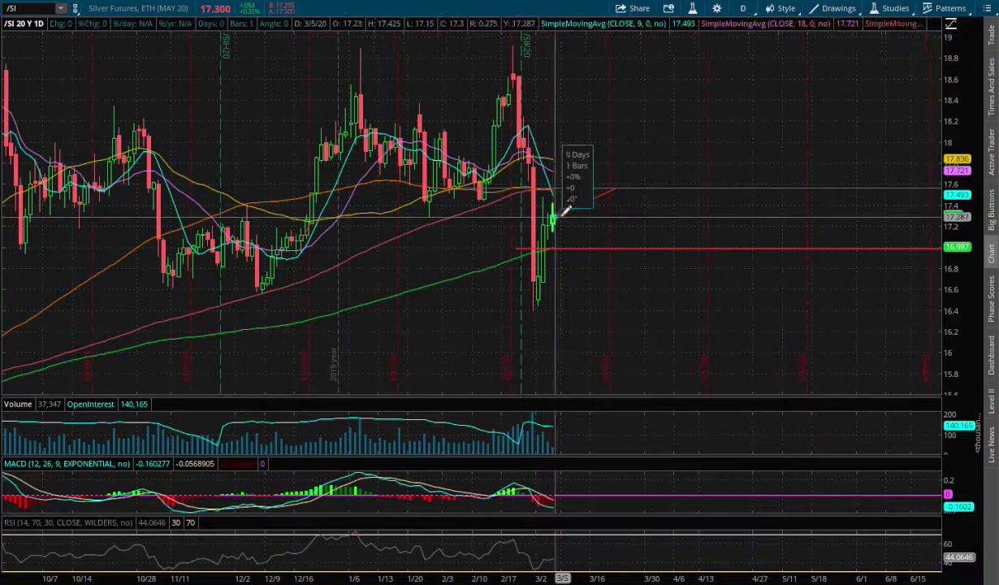
click(642, 248)
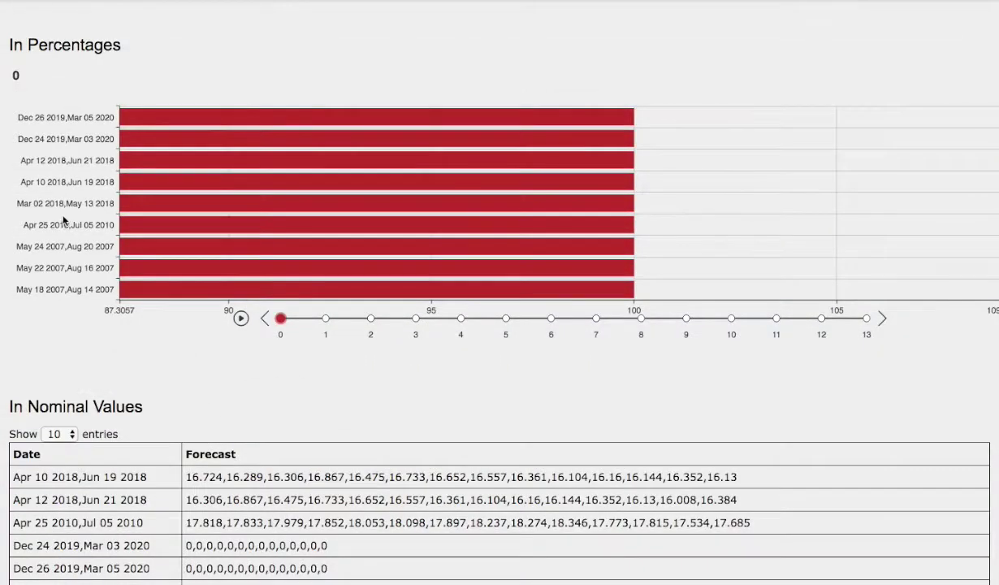
scroll(64, 217, down, 15)
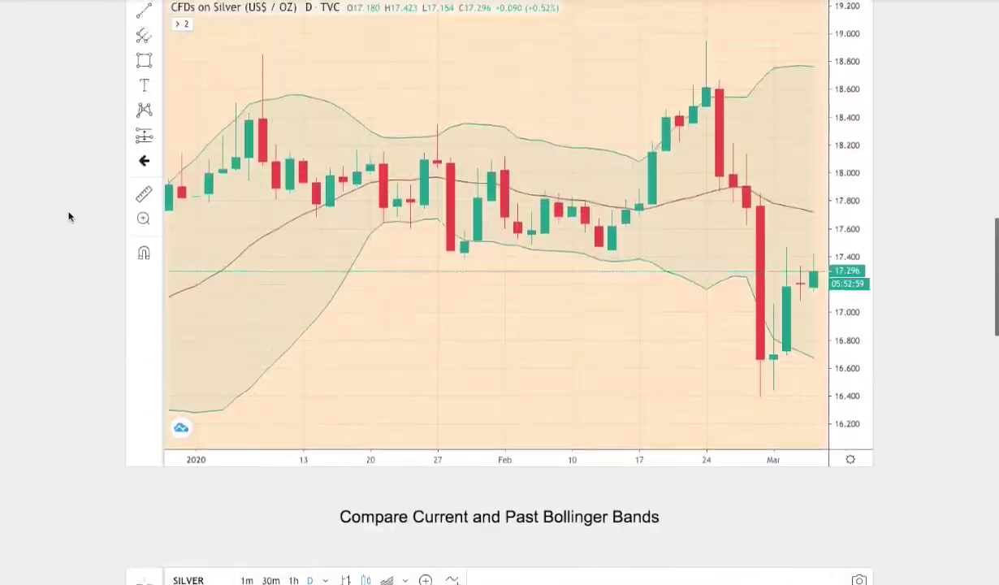
scroll(67, 216, up, 10)
scroll(305, 212, up, 6)
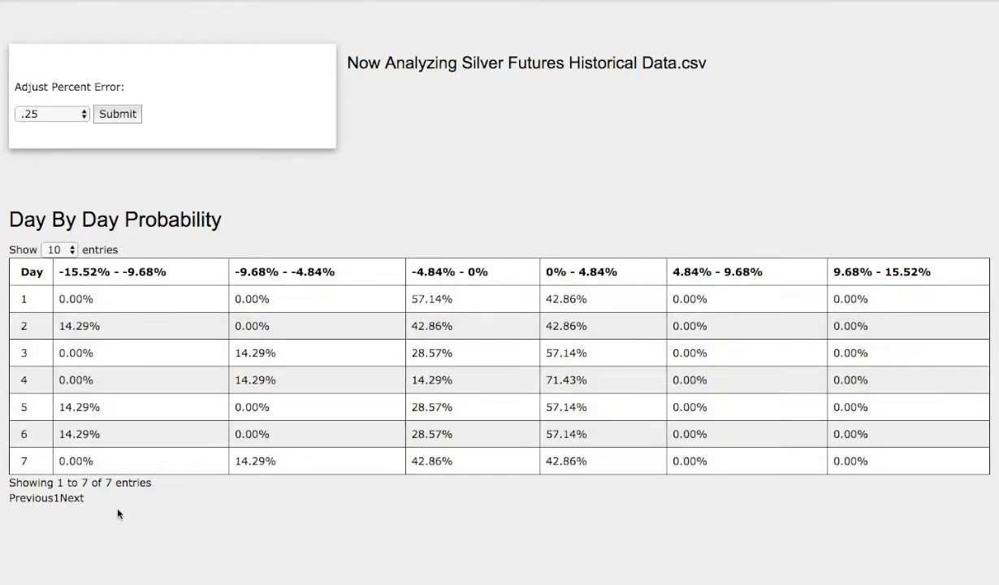
Step the percentages chart's timeline slider forward dot by dot from step 0 to step 7.
scroll(41, 537, down, 20)
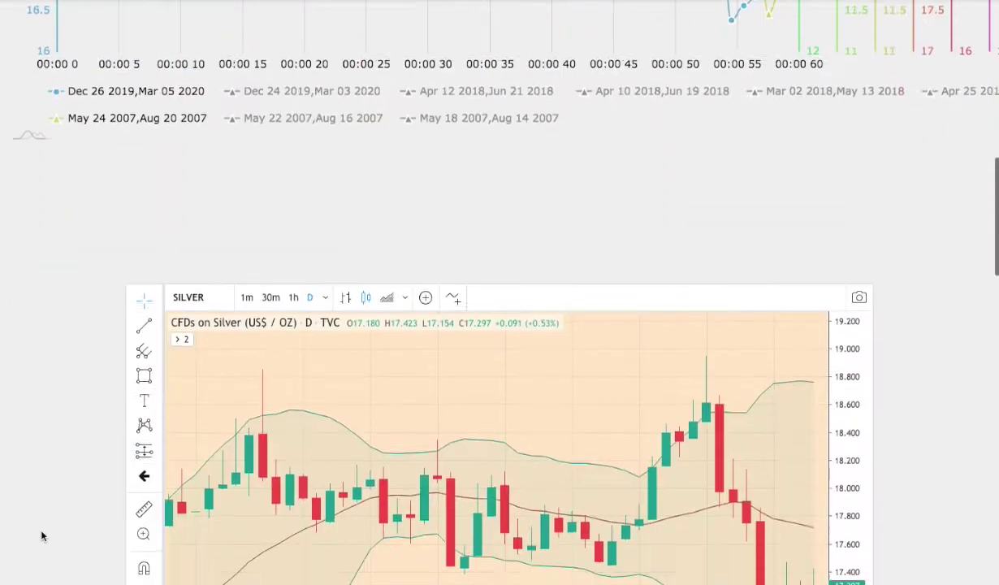
scroll(58, 534, down, 10)
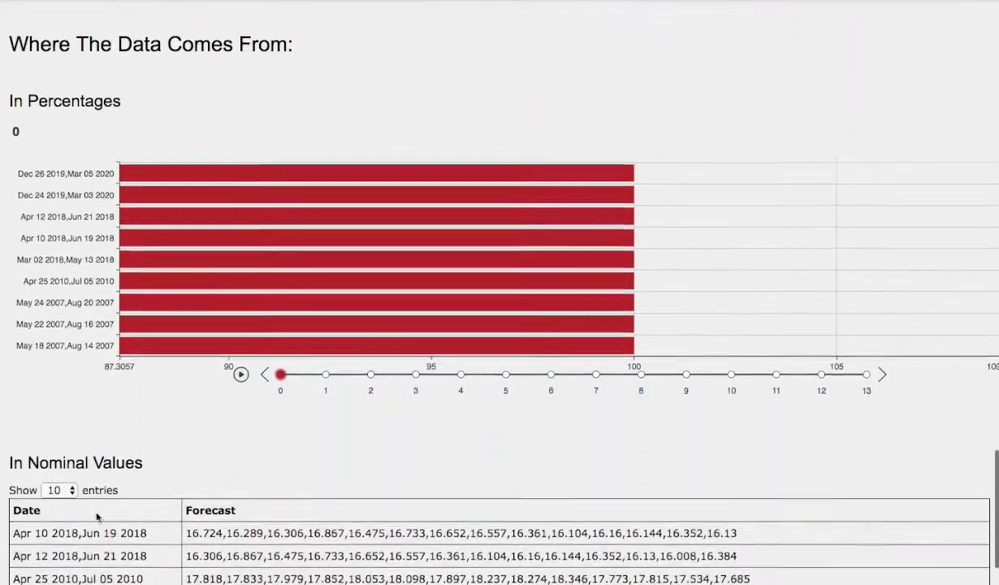
scroll(226, 408, up, 5)
scroll(225, 407, up, 1)
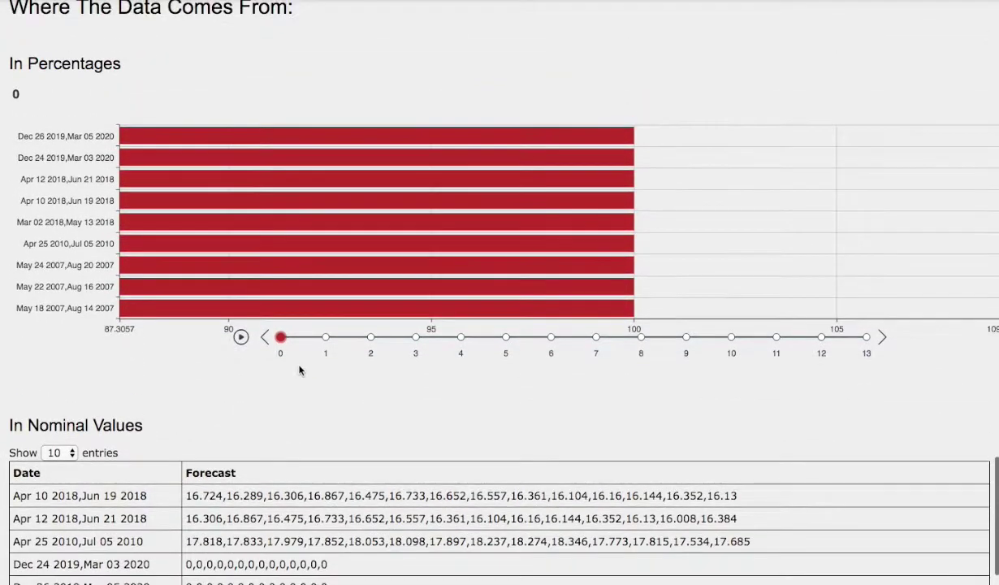
scroll(302, 375, up, 2)
click(325, 371)
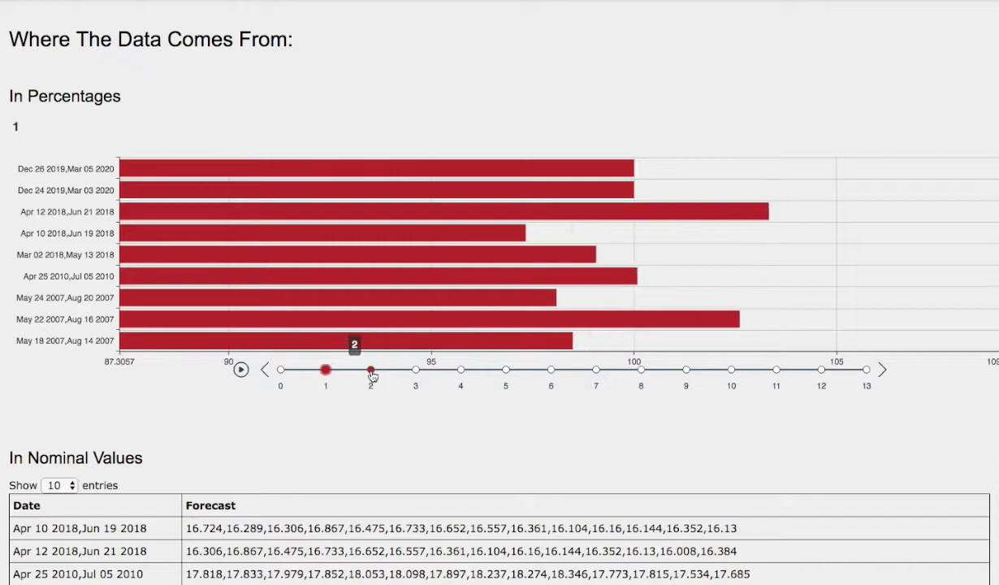
click(371, 370)
click(416, 370)
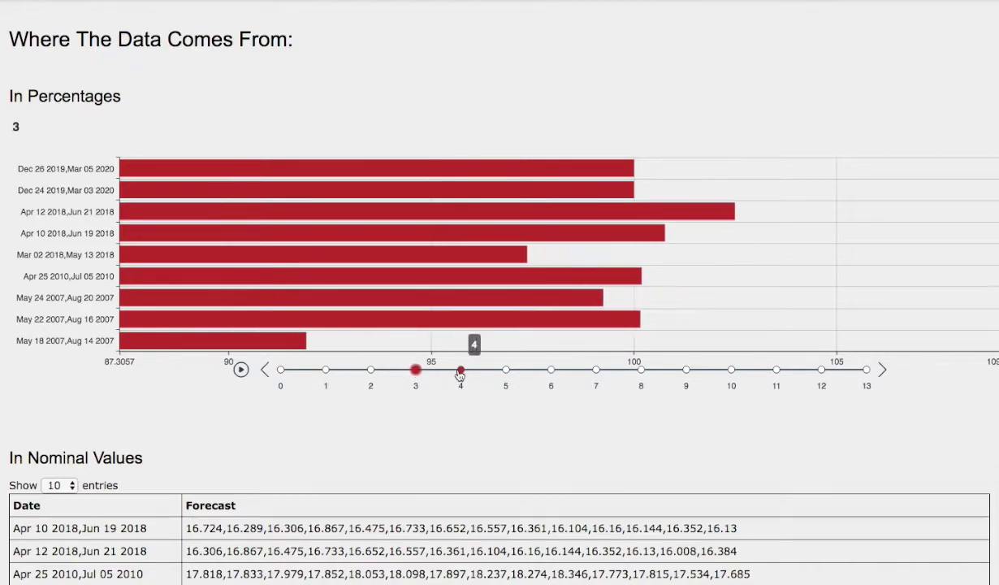
click(461, 371)
click(506, 371)
click(551, 370)
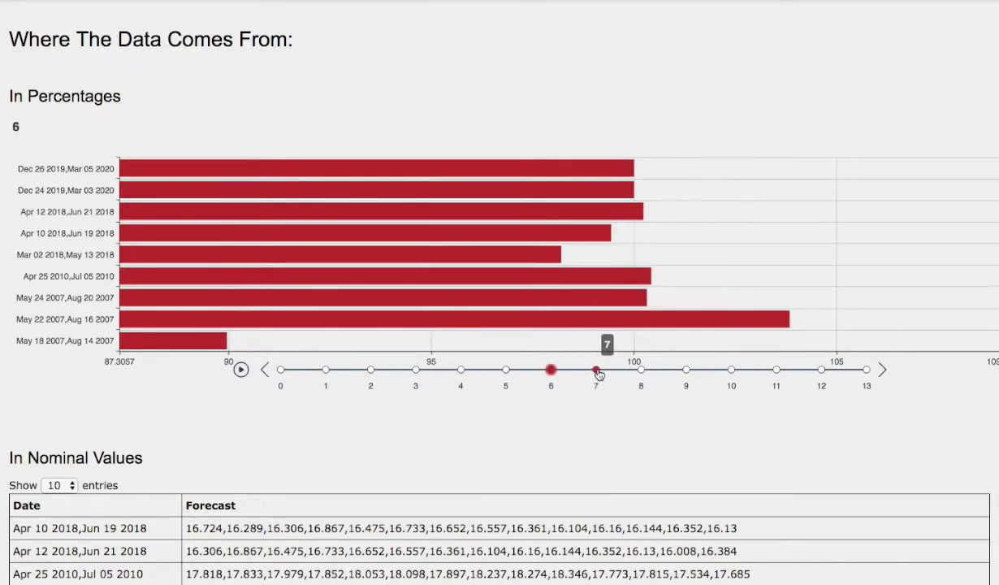
click(595, 371)
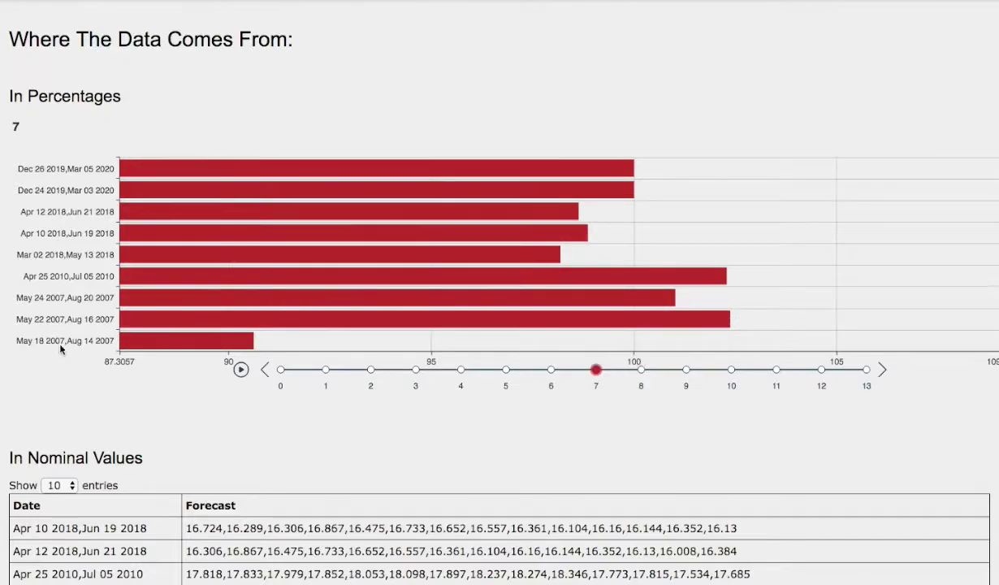
Scroll back to the 2020 silver CFD chart with current Bollinger Bands.
scroll(54, 370, up, 15)
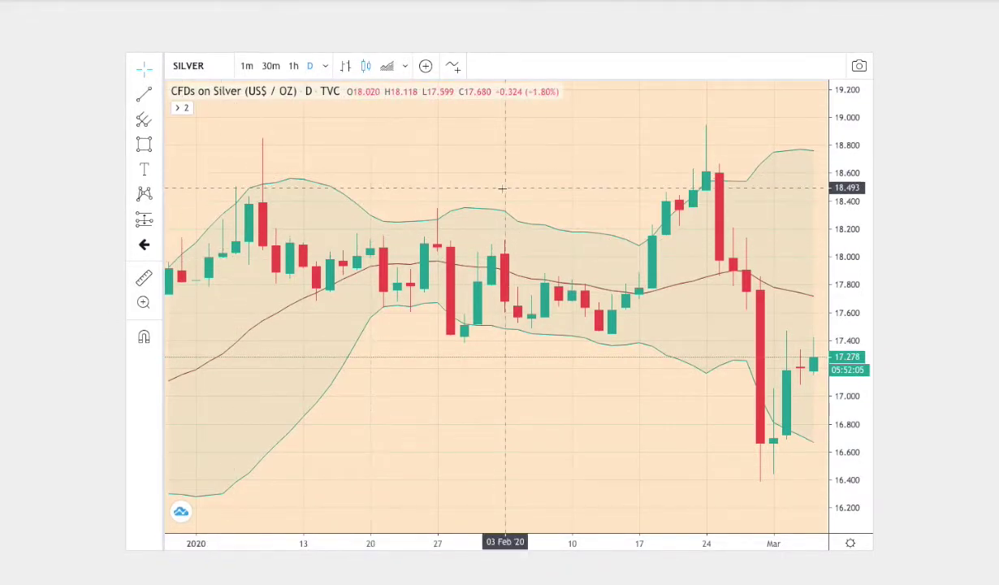
scroll(58, 259, down, 8)
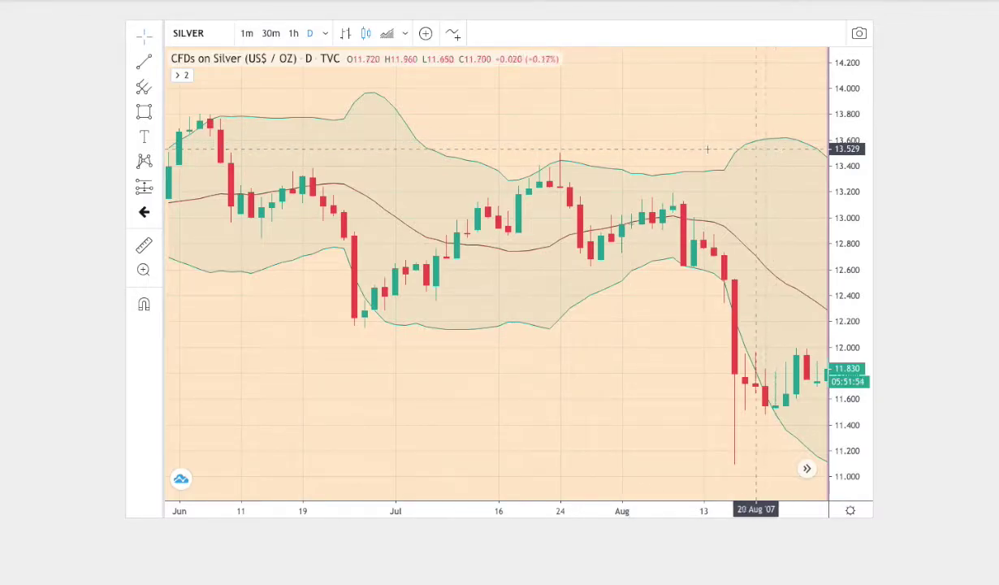
scroll(67, 173, down, 10)
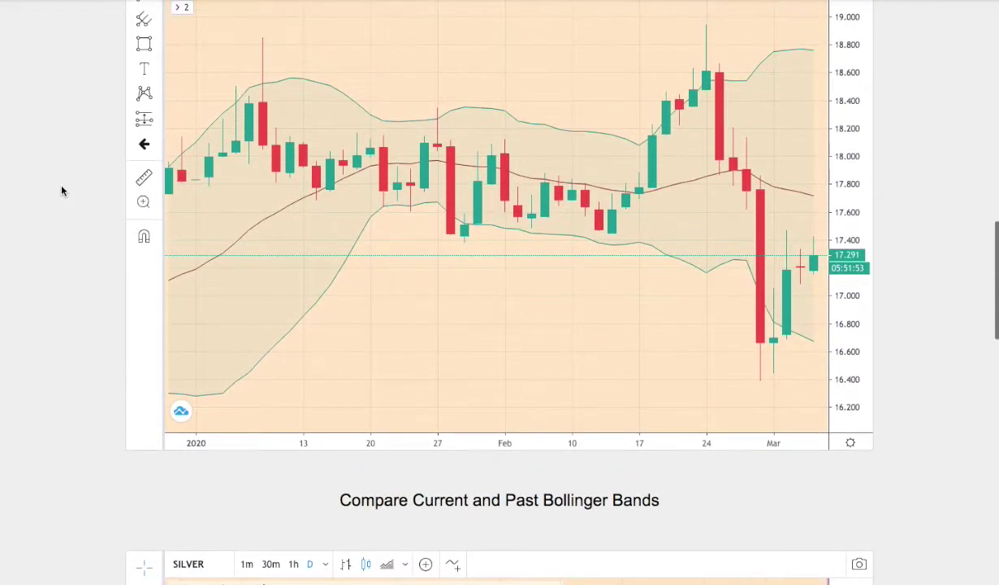
scroll(62, 190, up, 2)
Draw a green-filled ellipse around the early January upper-band touch.
click(158, 164)
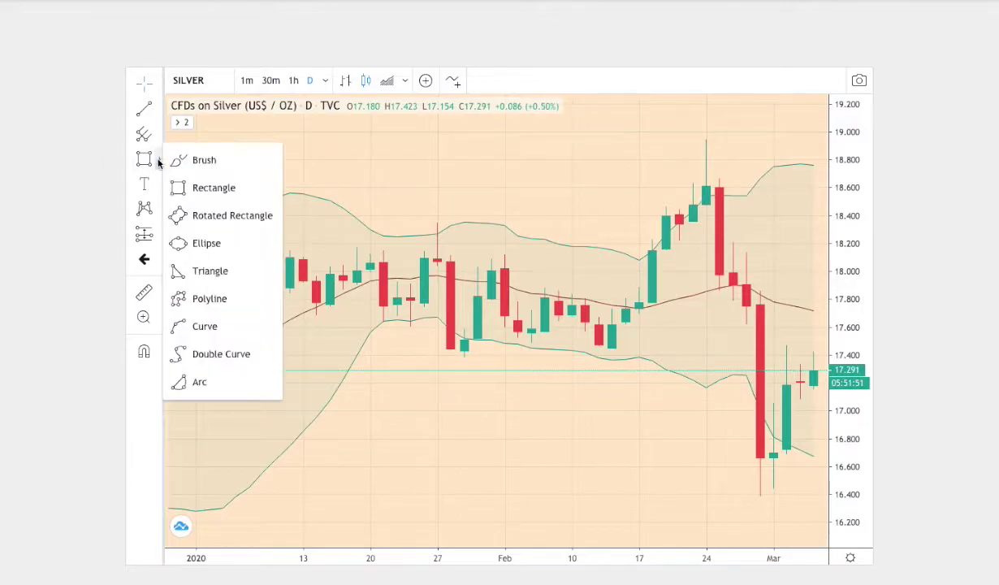
click(206, 243)
click(209, 221)
click(302, 226)
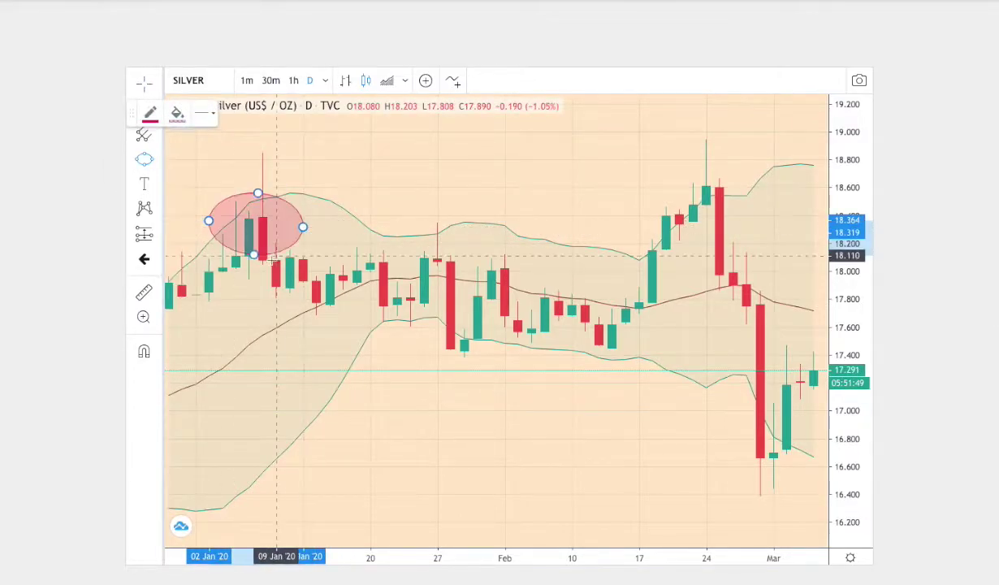
click(262, 262)
click(177, 111)
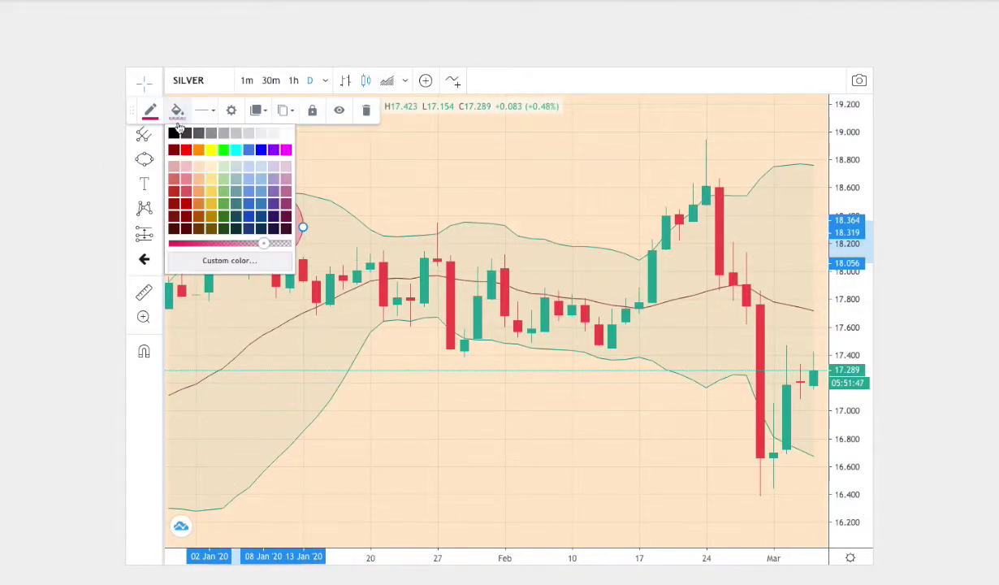
click(223, 153)
Draw a red-filled ellipse around the late January lower-band touch.
click(156, 159)
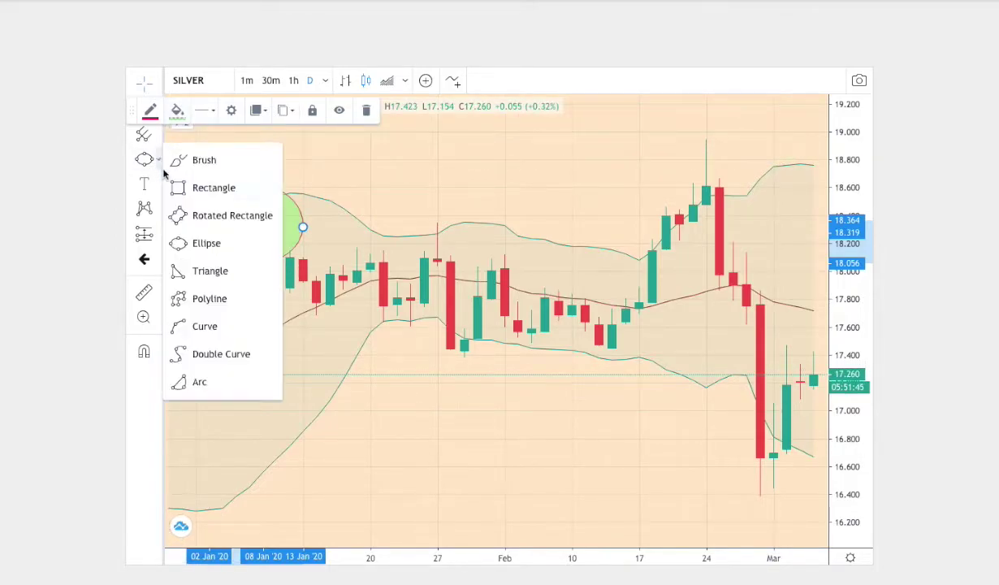
click(182, 243)
click(424, 328)
click(505, 341)
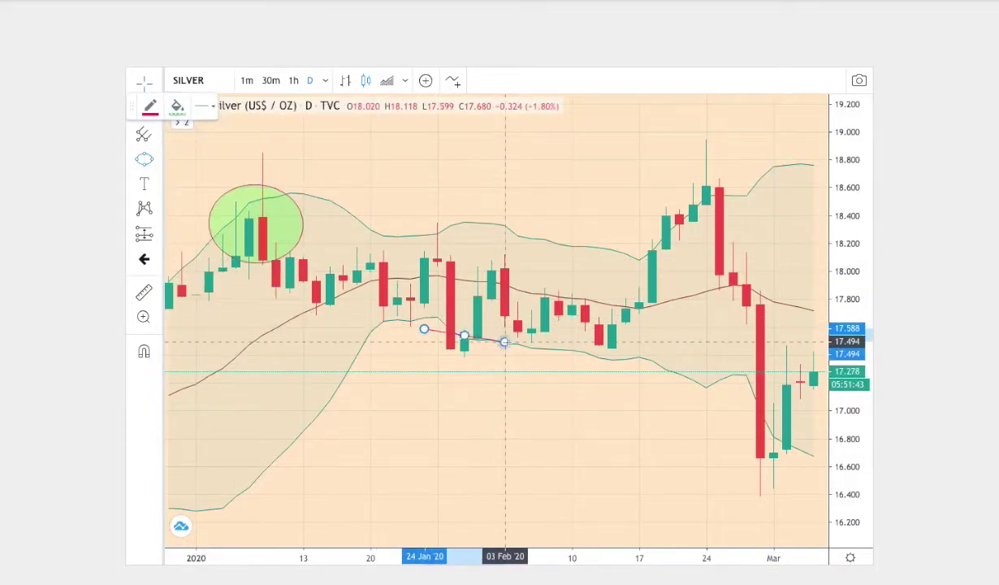
click(459, 371)
click(177, 104)
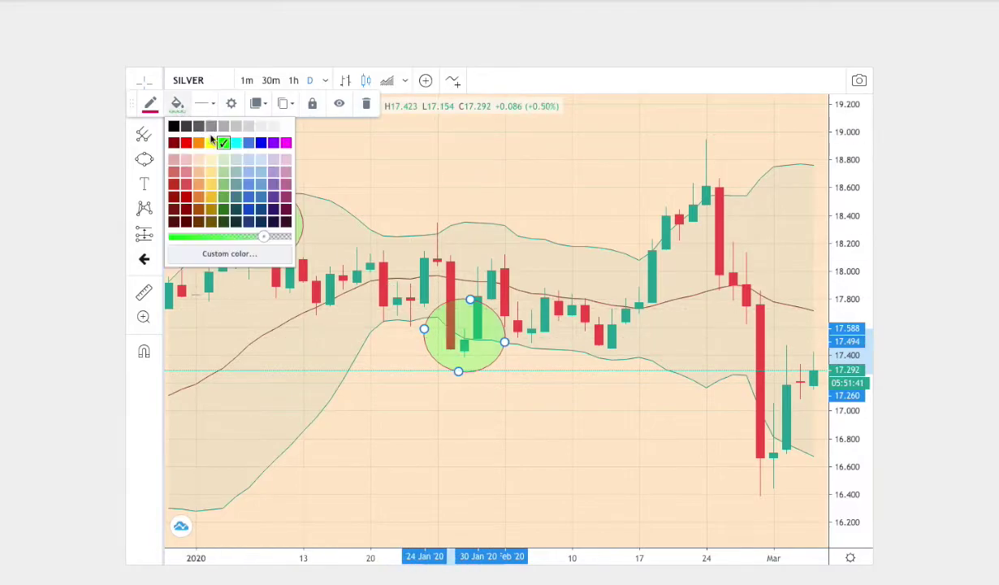
click(185, 143)
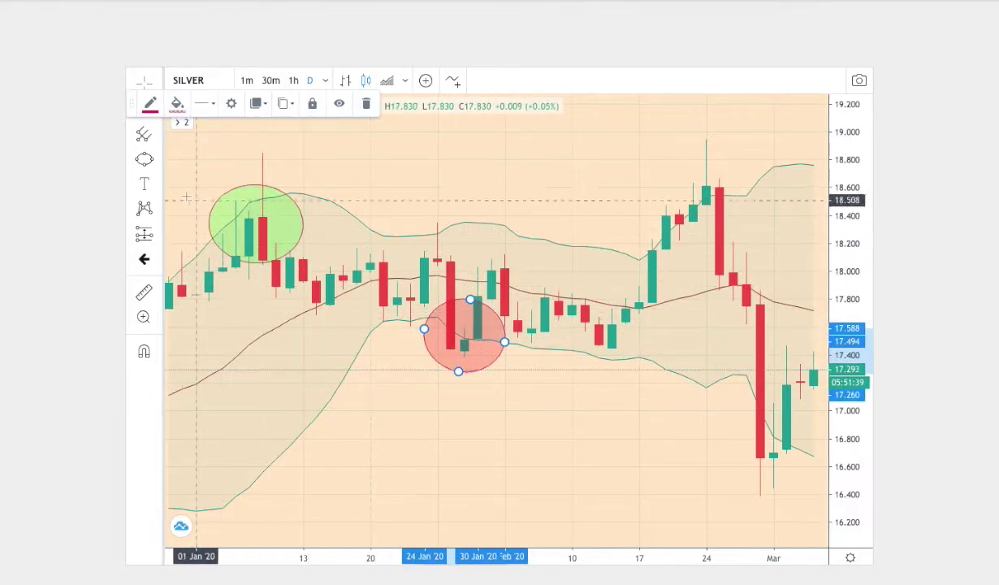
Draw a green-filled ellipse around the 19 February peak.
click(159, 160)
click(199, 241)
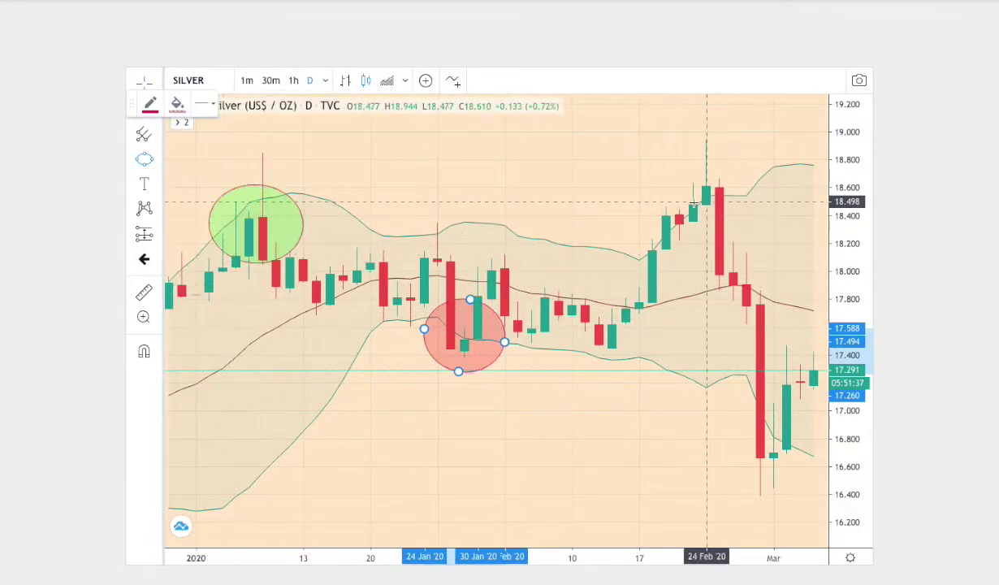
click(666, 202)
click(760, 207)
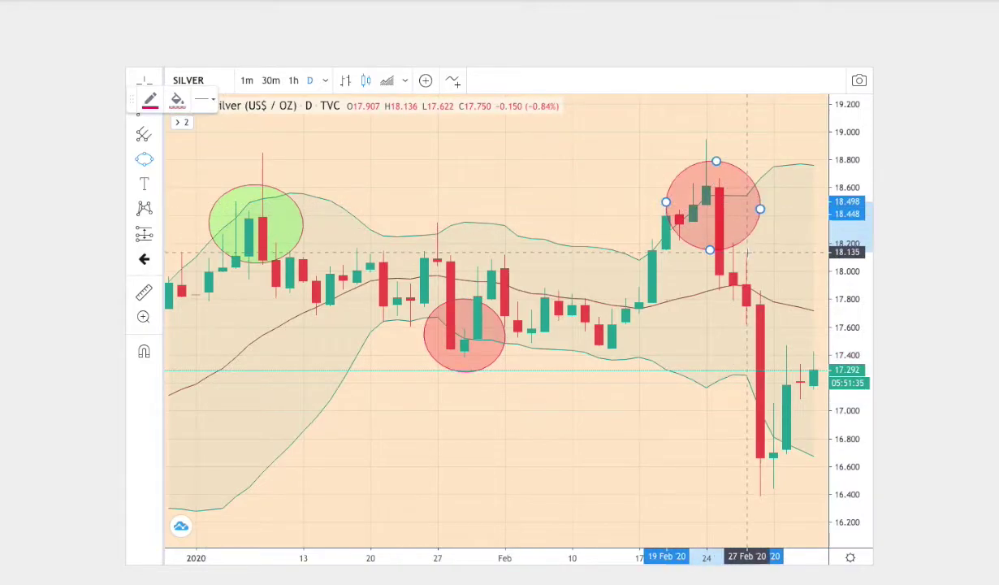
click(177, 97)
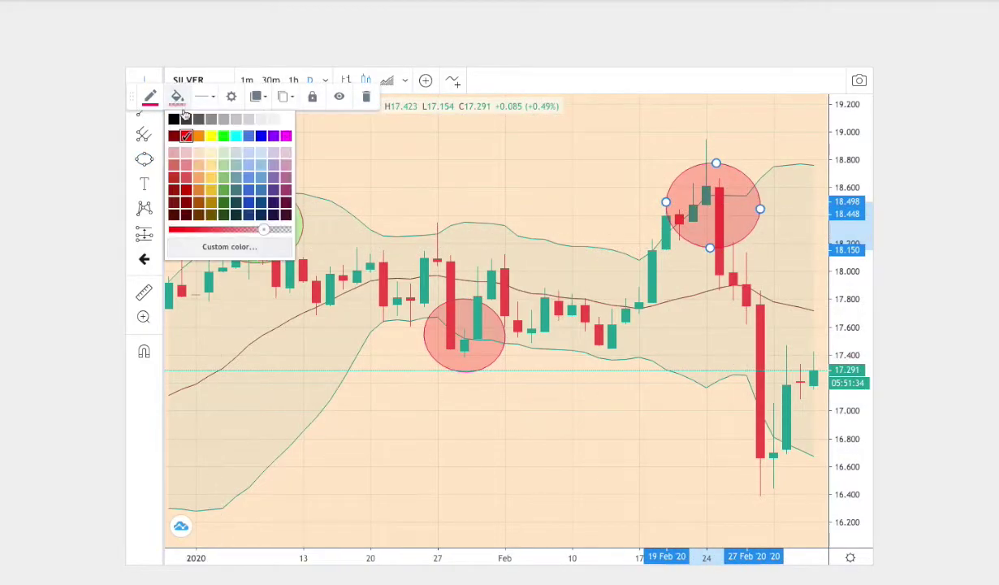
click(221, 136)
Draw a red-filled ellipse over the 28 February plunge at the lower band.
click(155, 164)
click(203, 242)
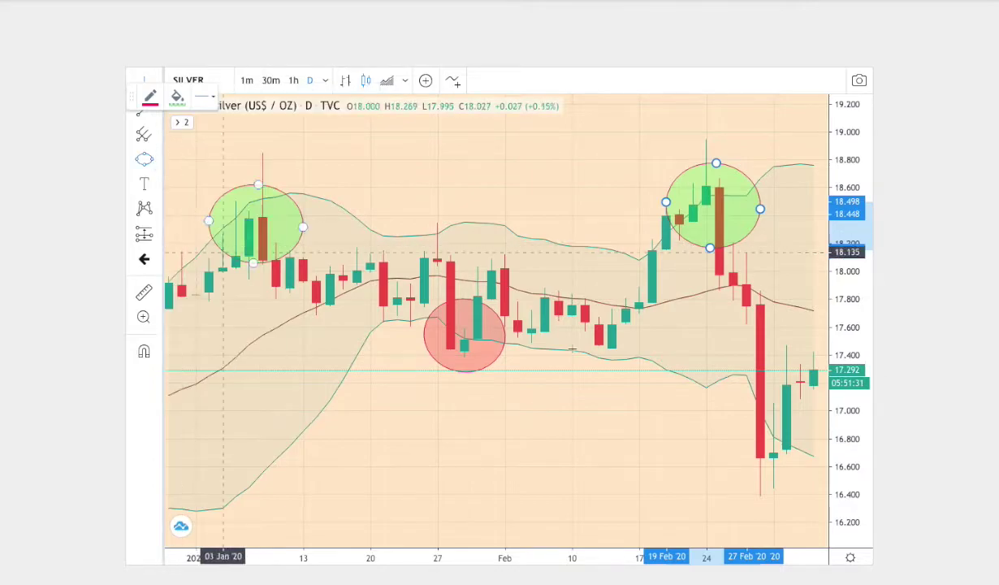
click(786, 411)
click(756, 378)
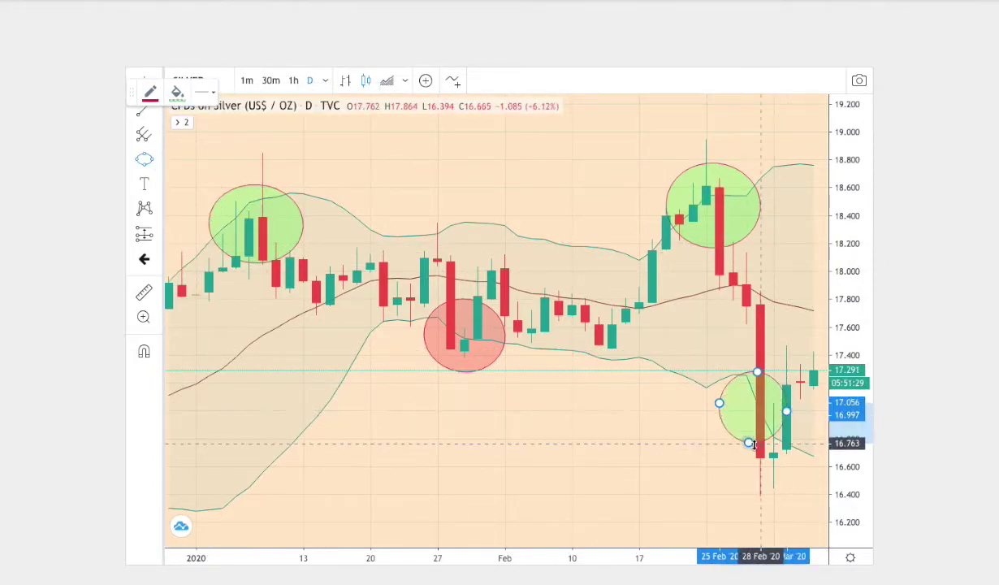
click(177, 89)
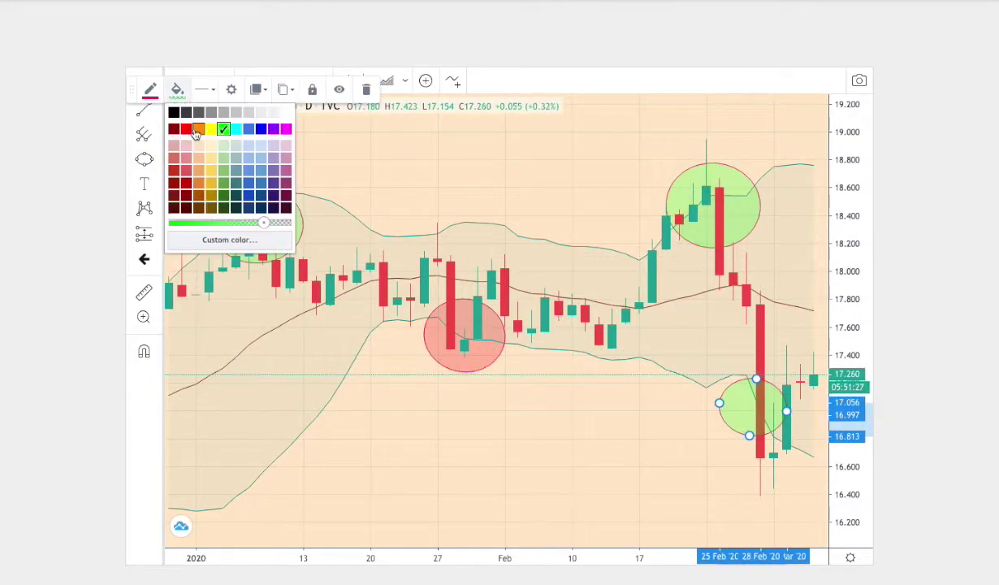
click(186, 131)
Draw a purple-filled ellipse over the latest March candles.
click(155, 165)
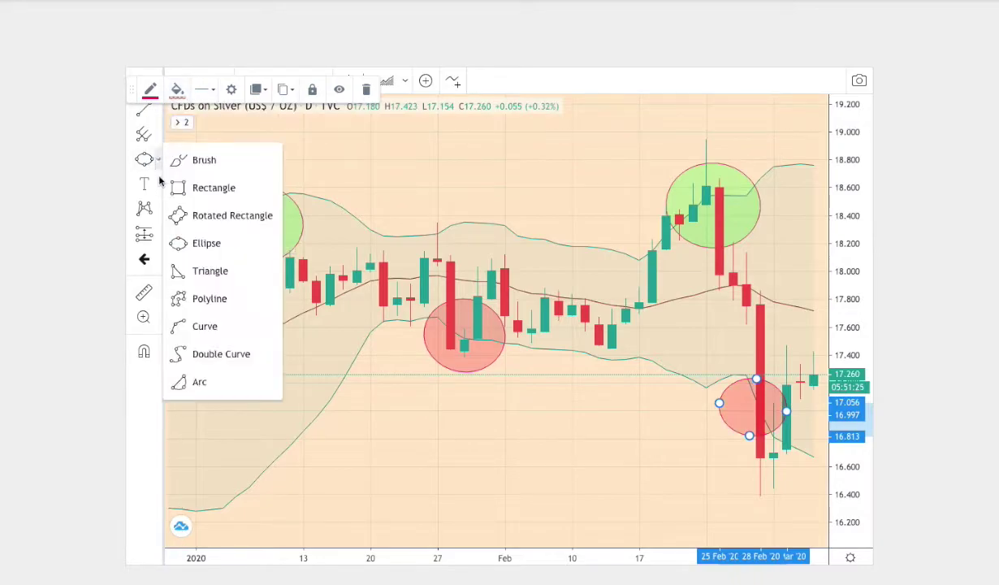
click(203, 241)
click(799, 348)
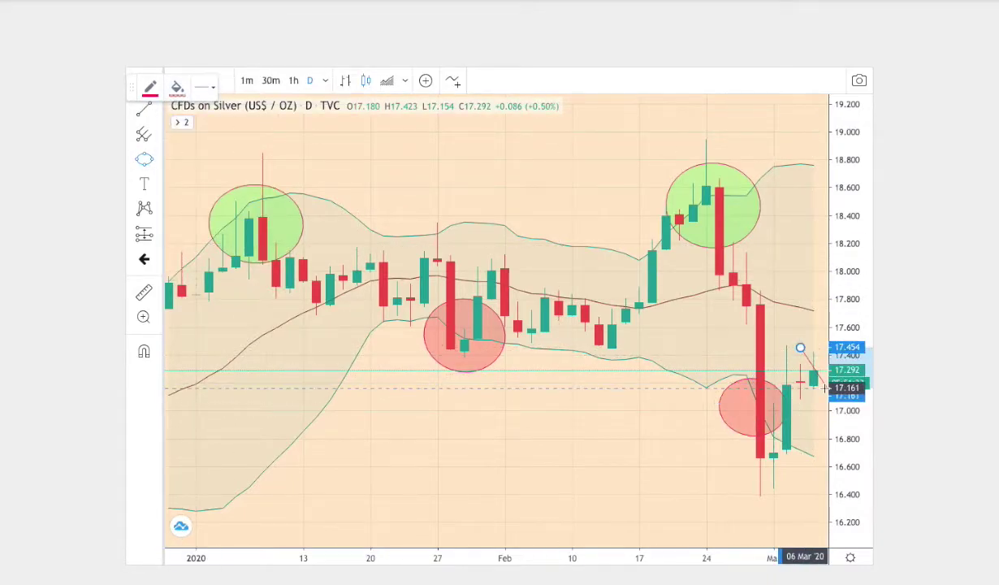
click(822, 390)
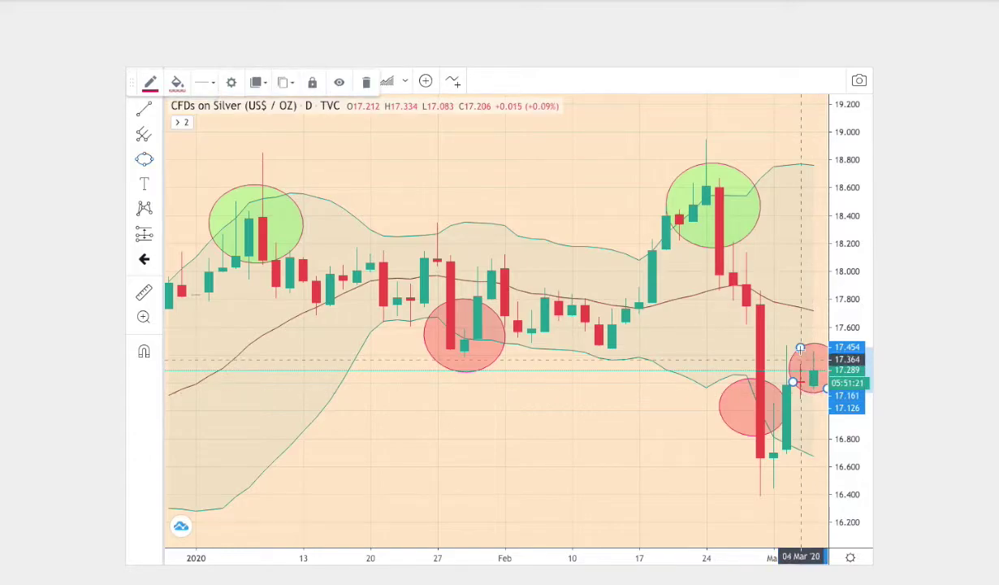
click(177, 82)
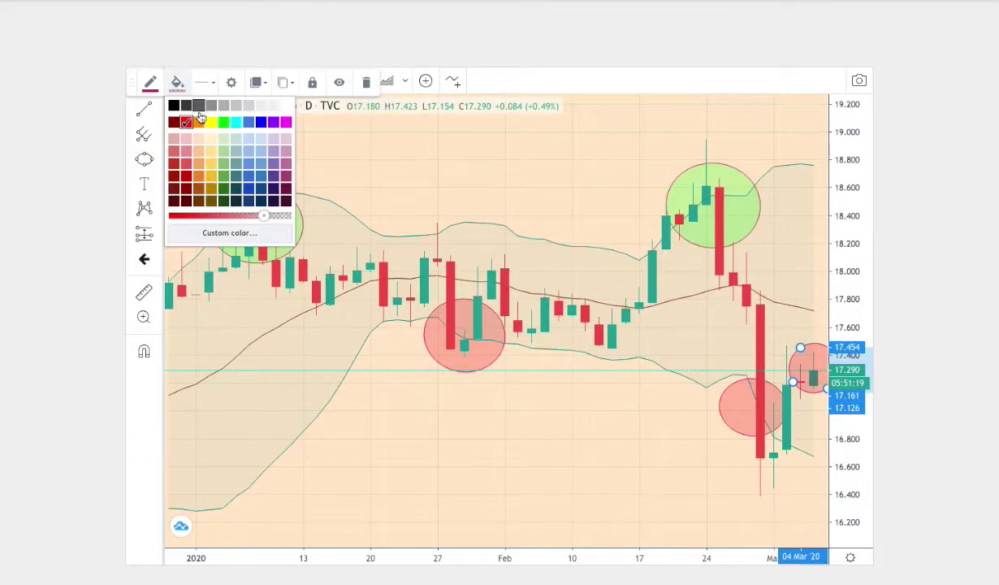
click(253, 123)
On the 2007 chart, draw green ellipses at the early June and late July upper-band touches.
scroll(950, 357, down, 1)
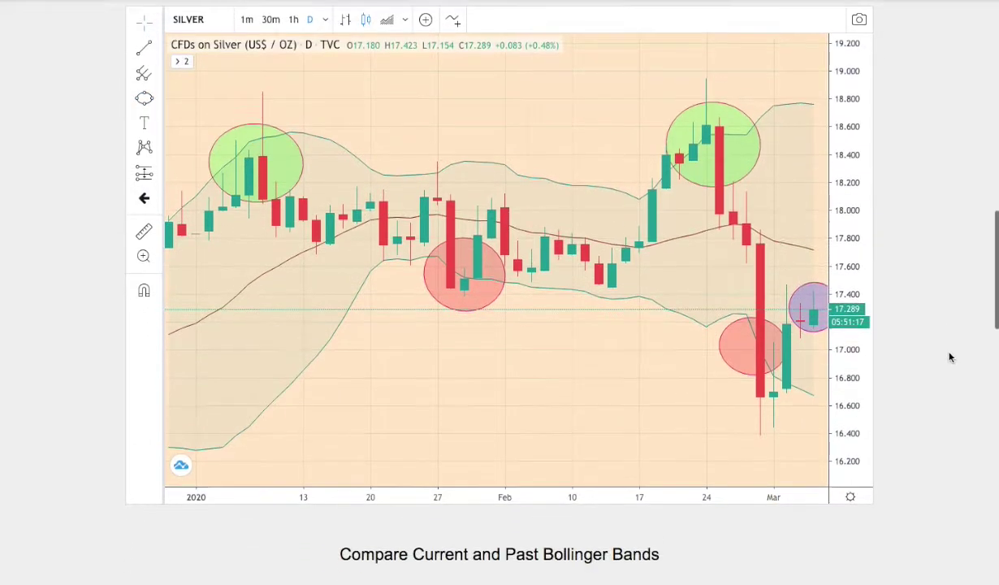
scroll(950, 358, down, 8)
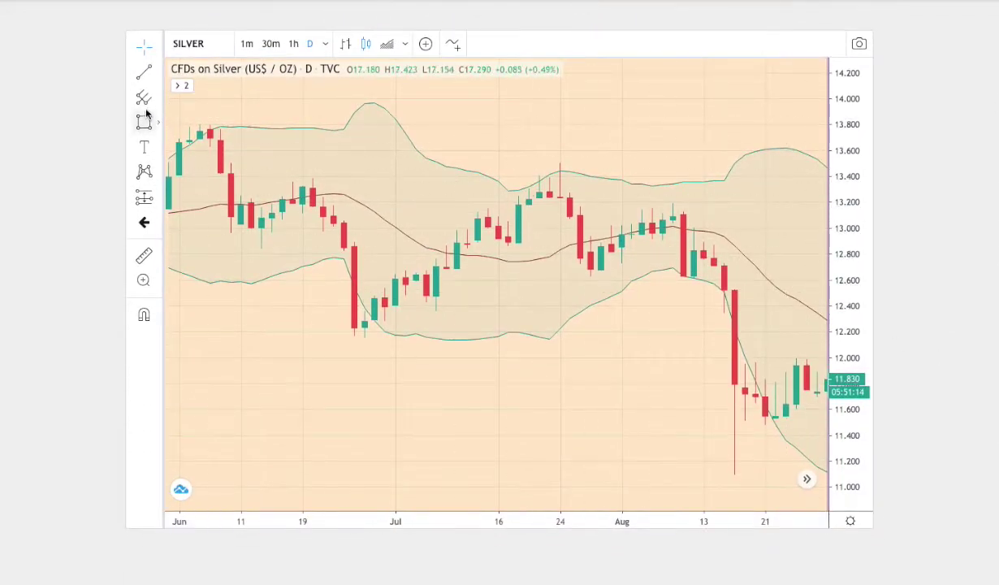
click(155, 116)
click(199, 203)
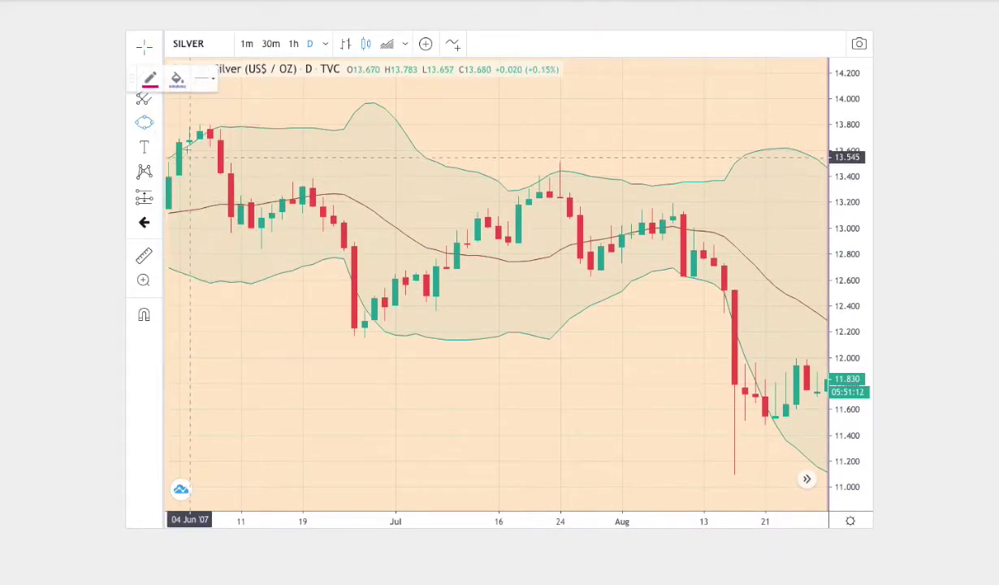
click(239, 141)
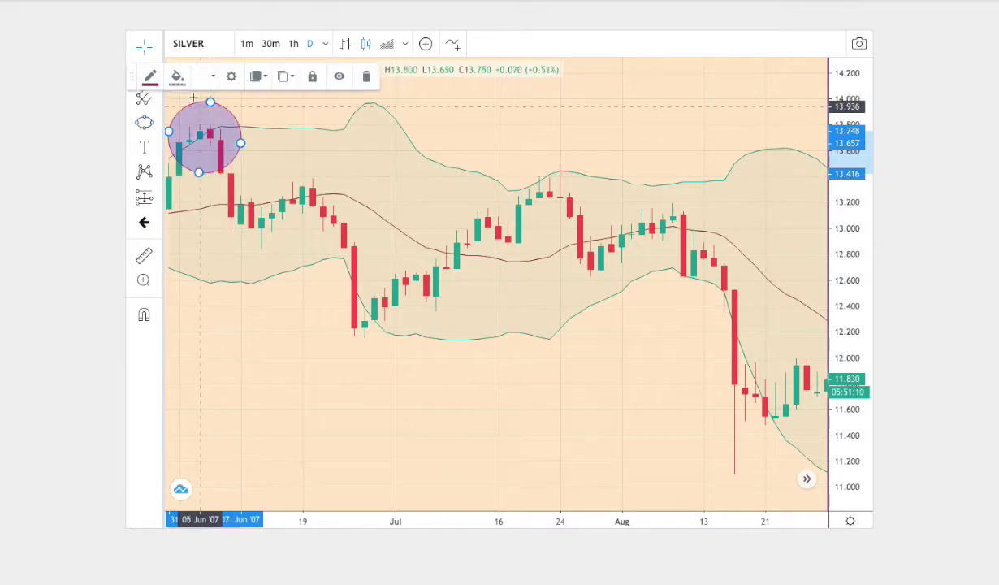
click(178, 78)
click(223, 115)
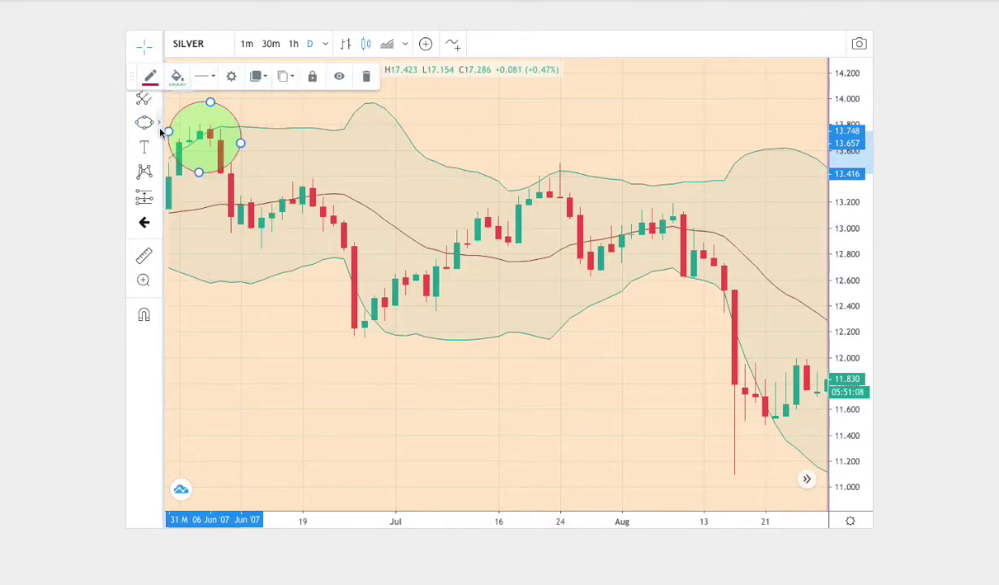
click(156, 123)
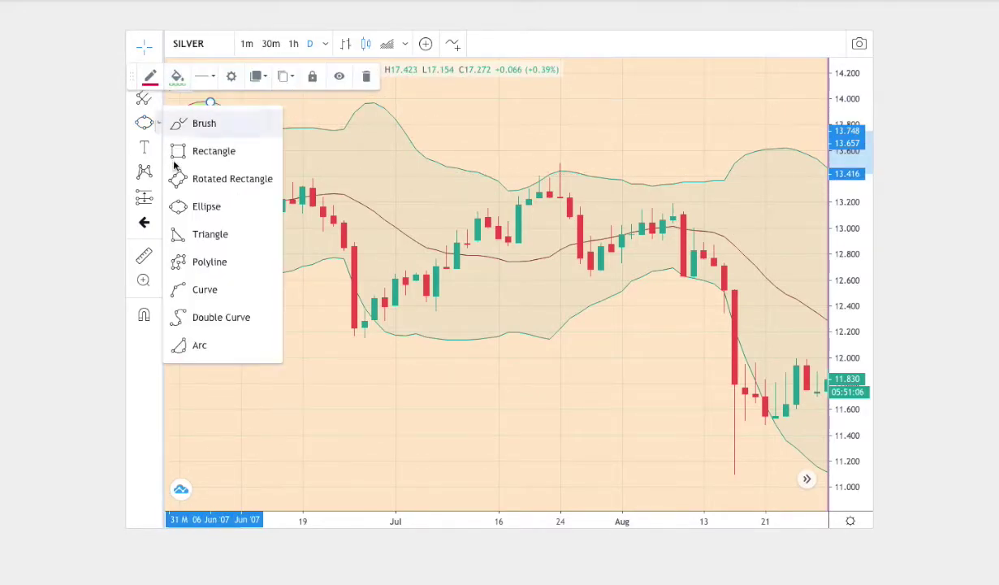
click(202, 203)
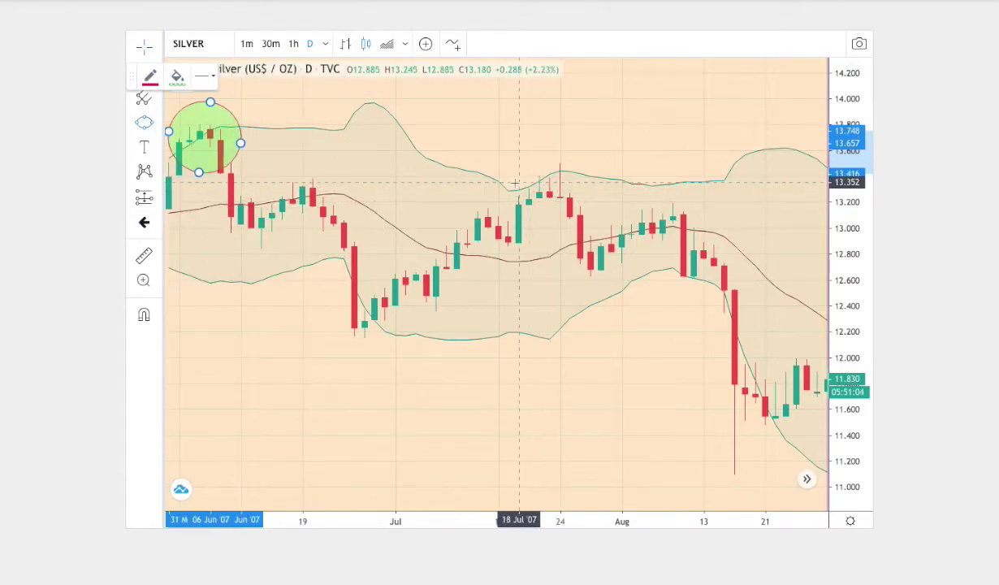
click(517, 182)
click(600, 196)
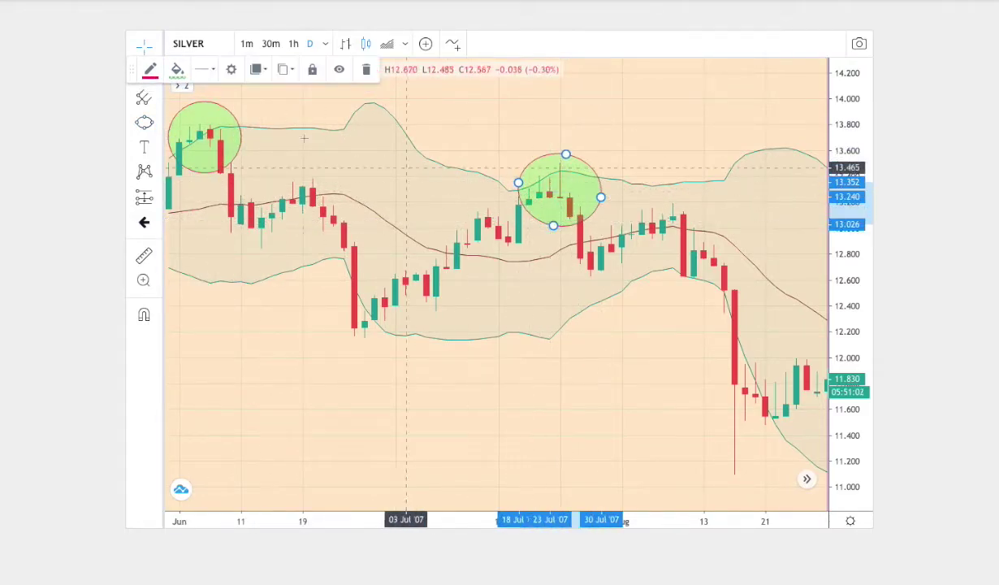
Draw red ellipses at the late June dip and the mid-August drop.
click(156, 126)
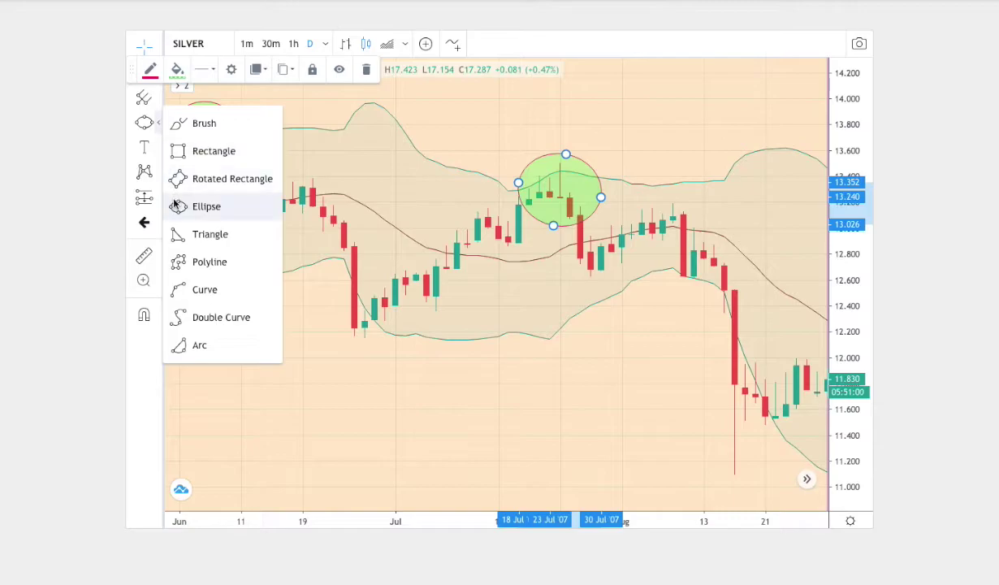
click(204, 205)
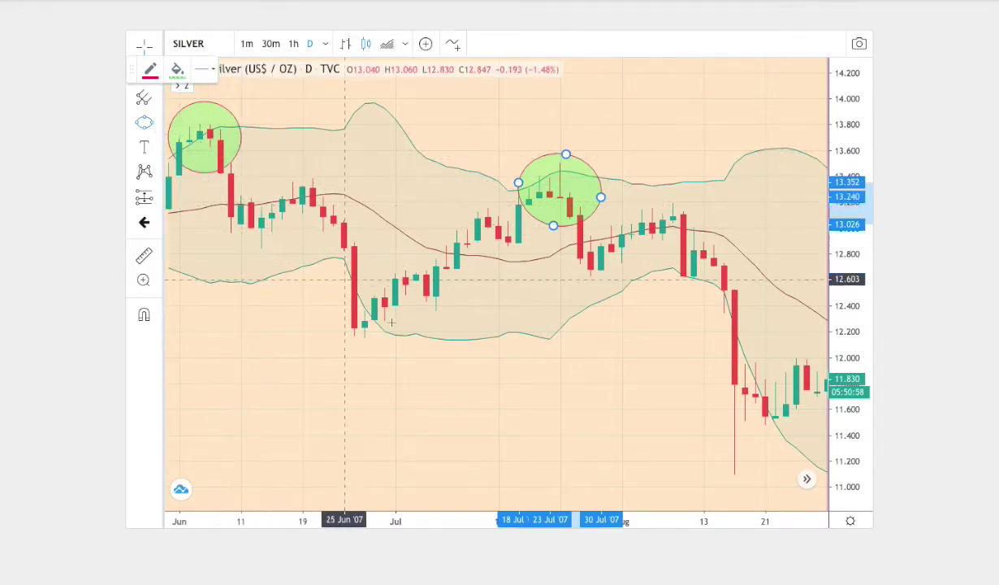
click(322, 296)
click(406, 312)
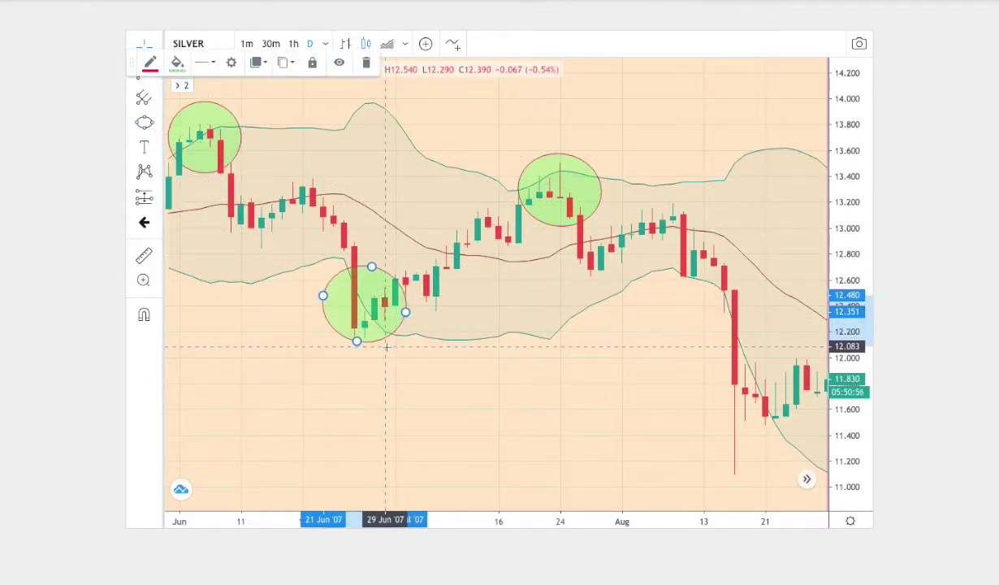
click(177, 64)
click(186, 102)
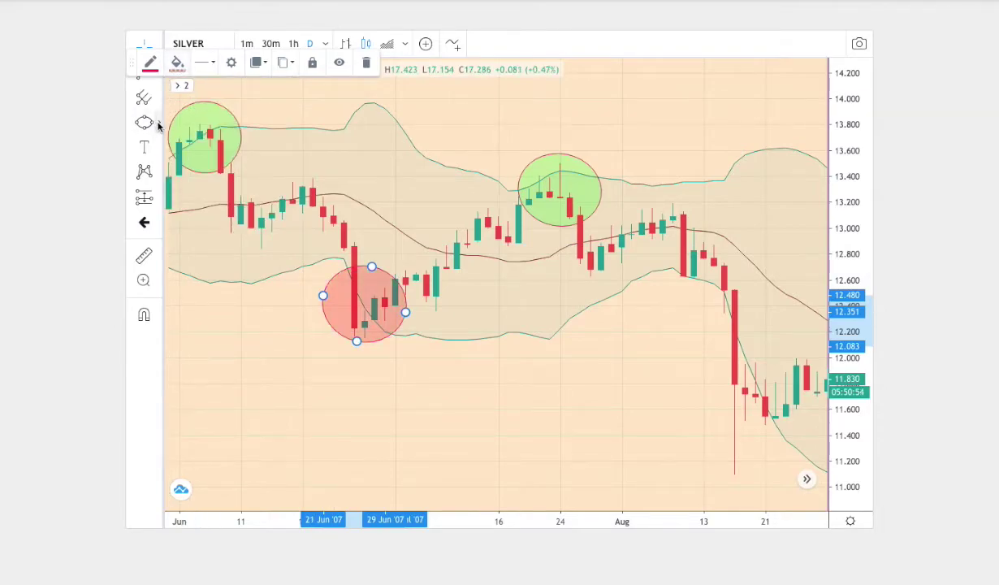
click(155, 126)
click(199, 205)
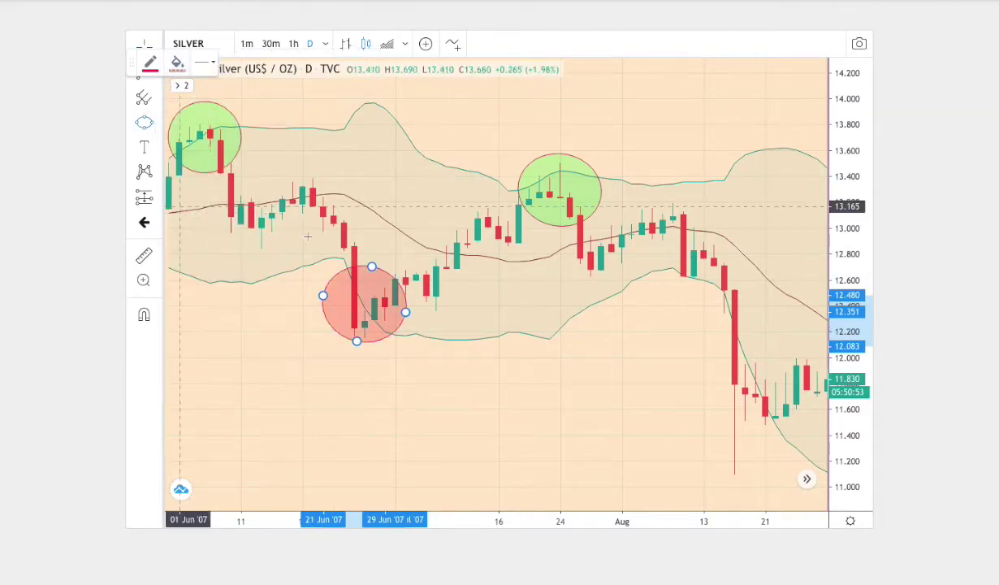
click(713, 359)
click(785, 388)
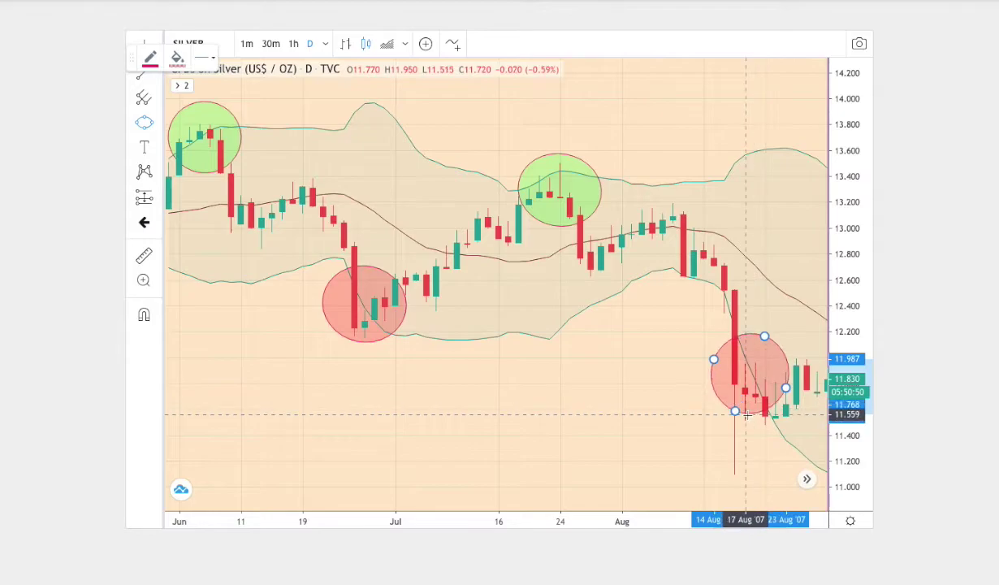
Draw a purple-filled ellipse around the final candles and deselect it.
click(157, 124)
click(207, 203)
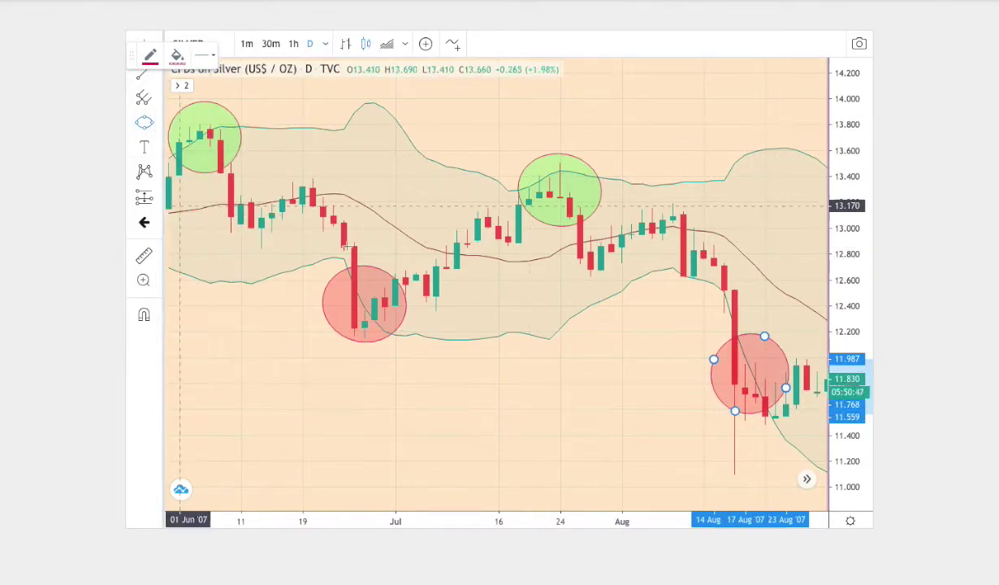
click(807, 342)
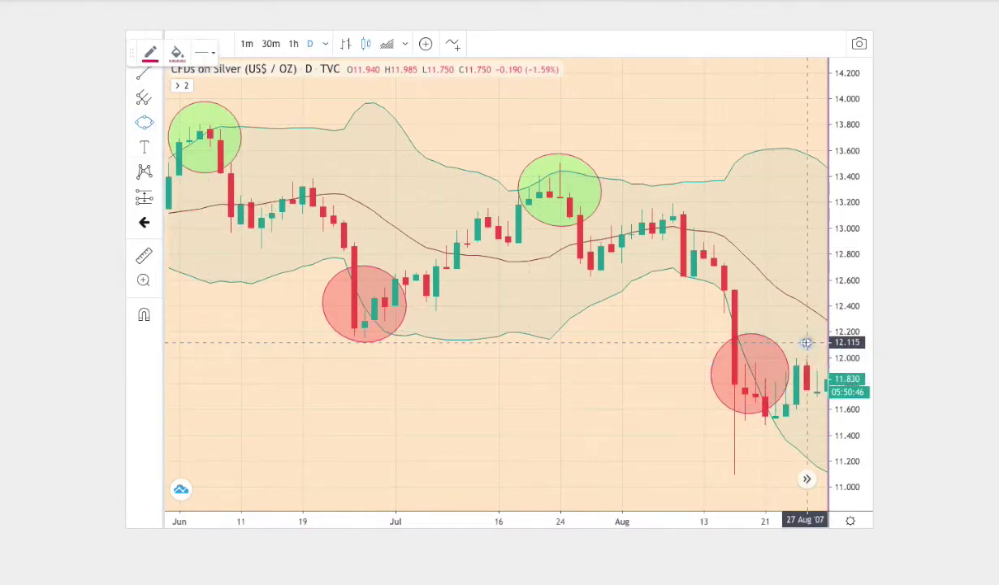
click(806, 407)
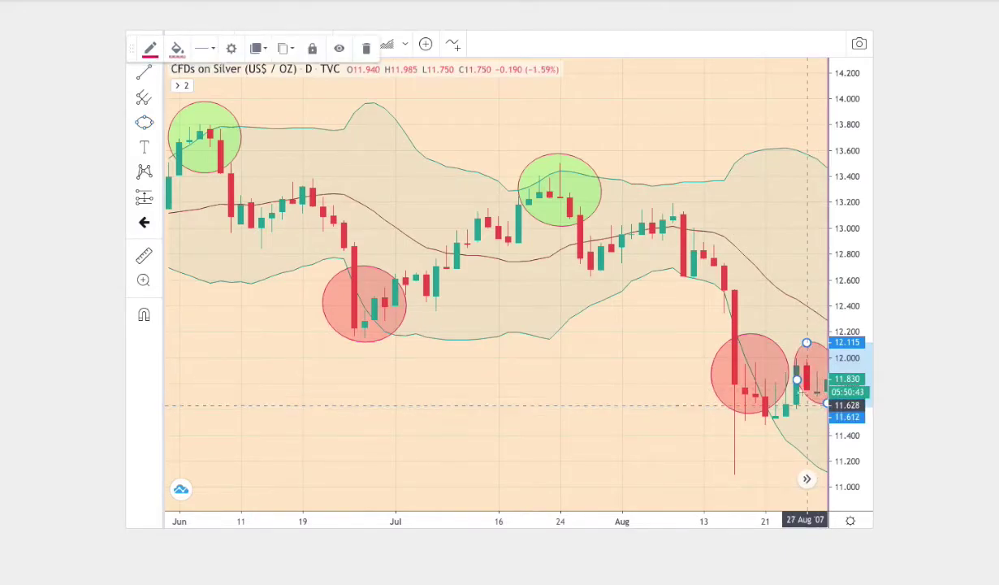
click(177, 49)
click(266, 89)
click(682, 317)
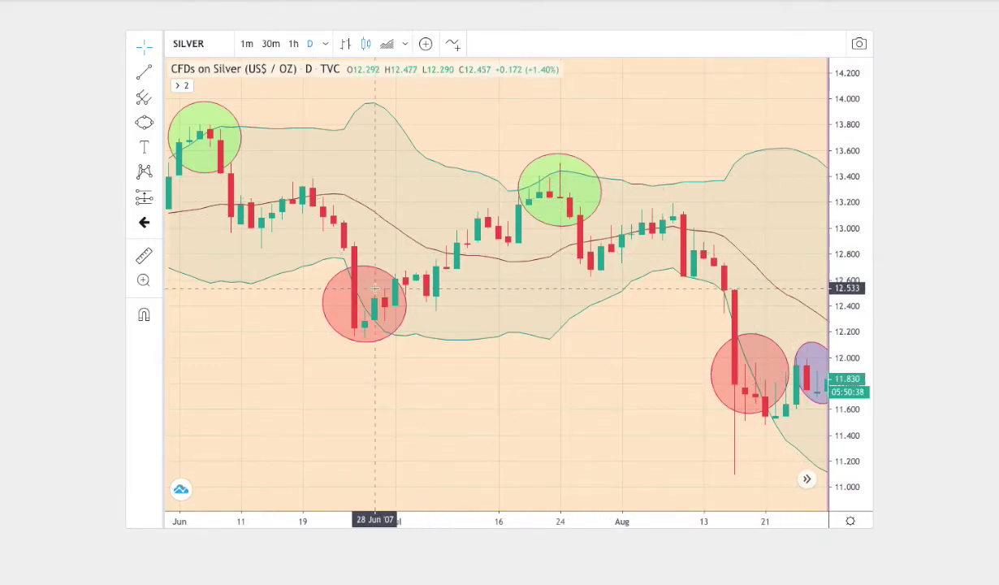
scroll(915, 250, up, 8)
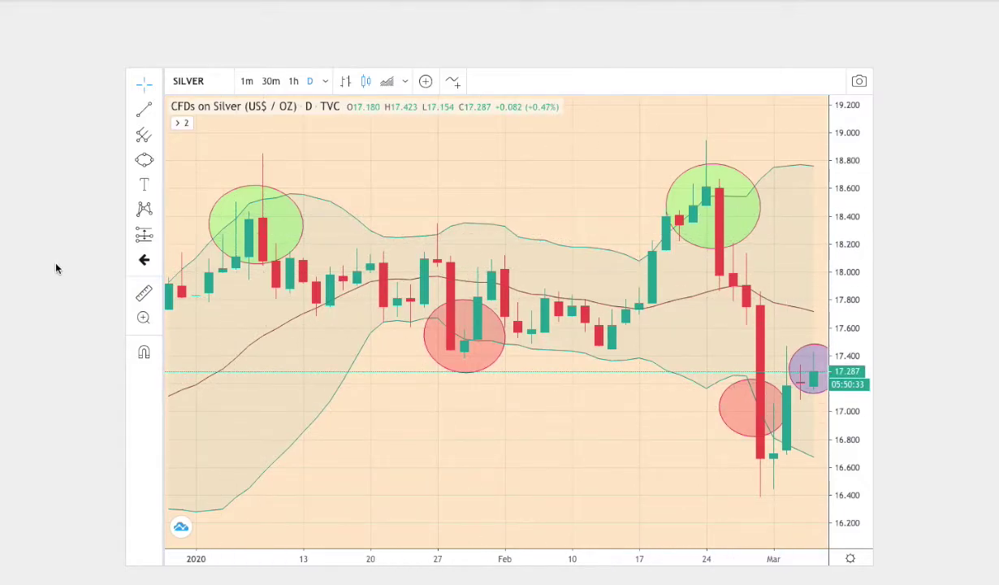
Scroll past the percentages and comparison charts to the Day By Day Probability table showing day 7 odds.
scroll(52, 272, down, 4)
scroll(53, 280, down, 13)
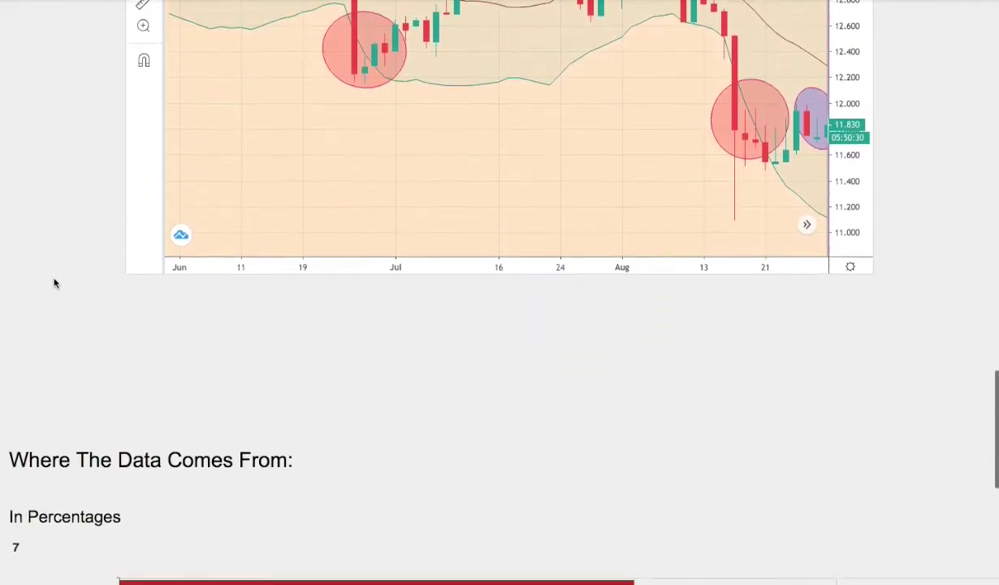
scroll(55, 281, down, 1)
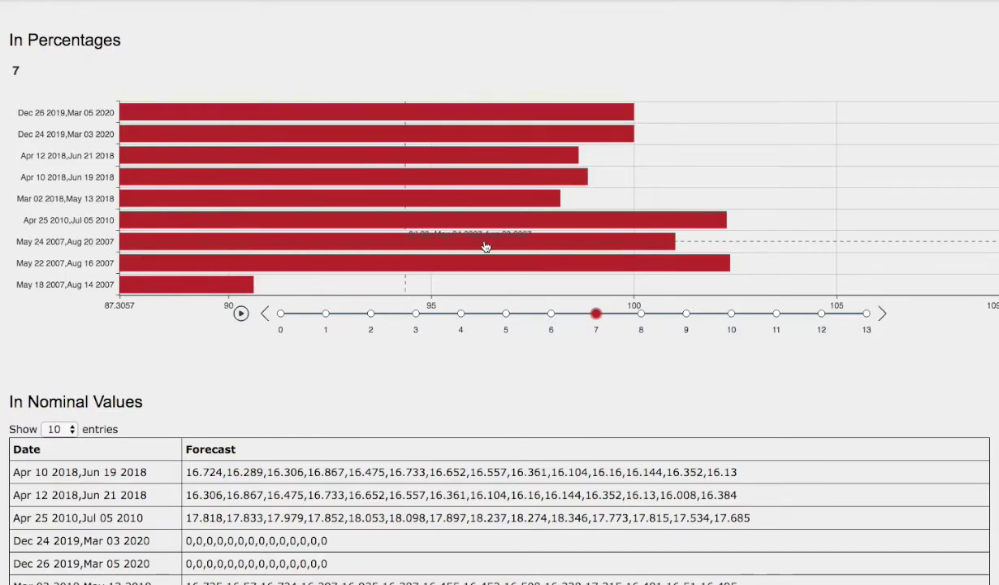
mouse_move(676, 248)
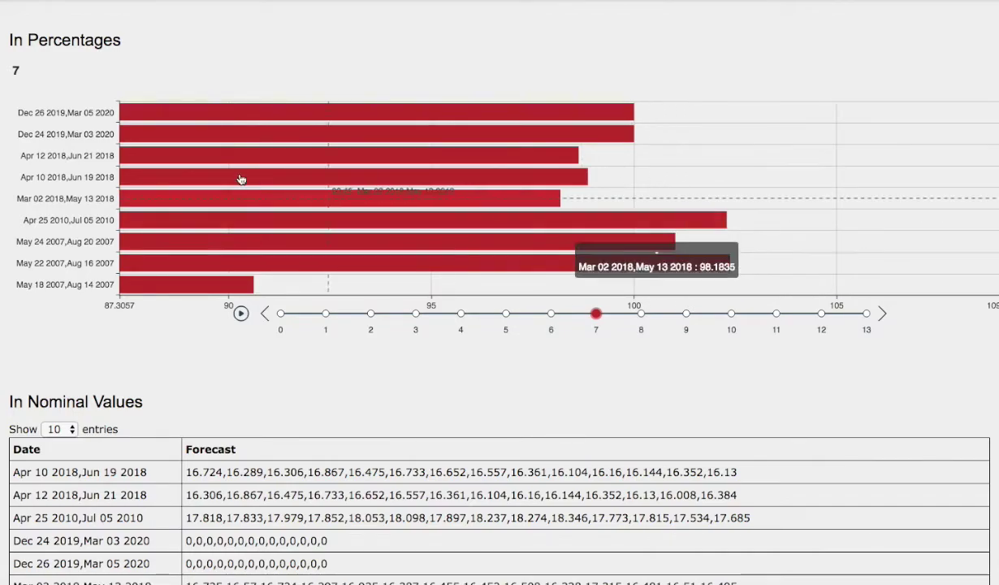
scroll(51, 185, down, 15)
scroll(51, 185, up, 4)
scroll(70, 190, up, 10)
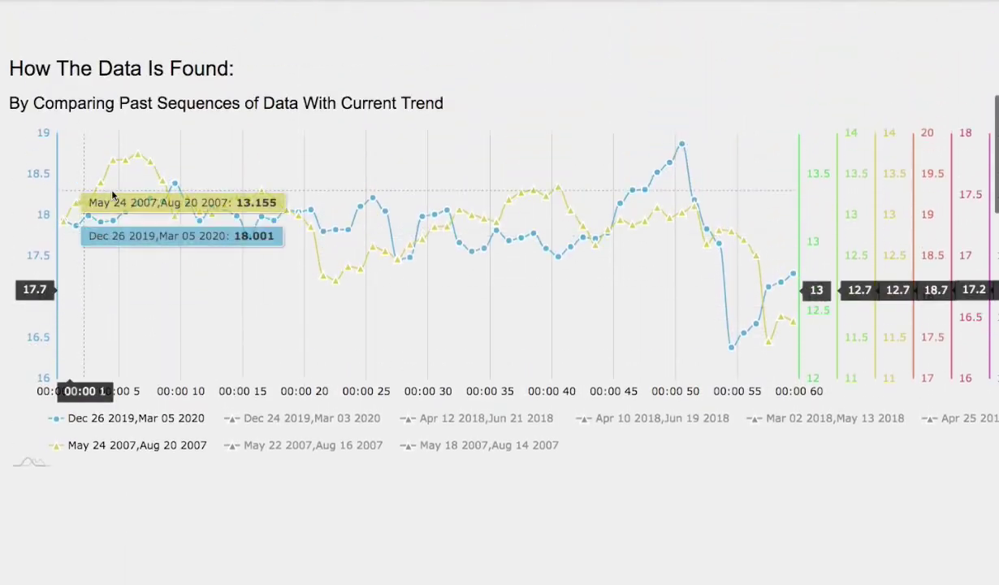
scroll(451, 142, up, 3)
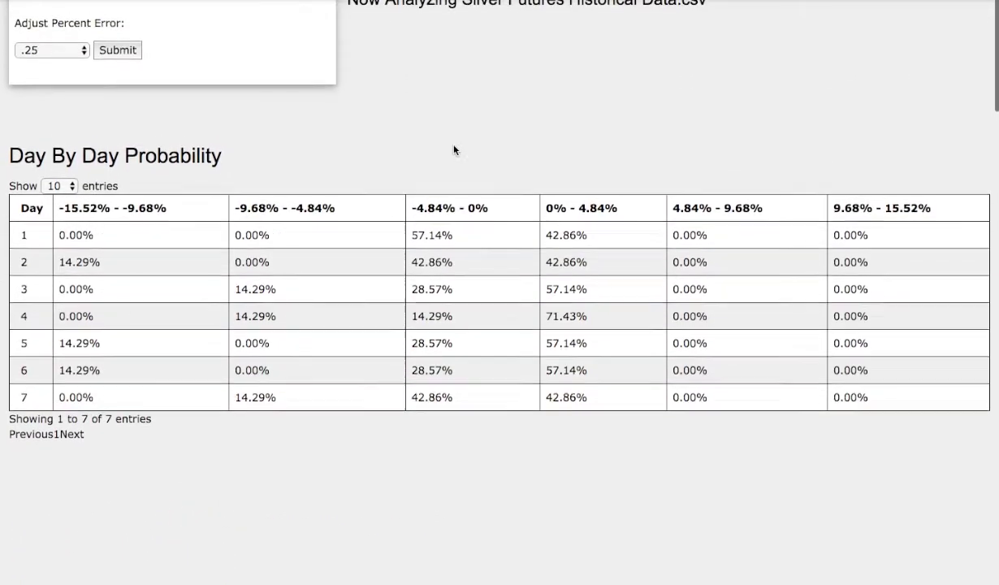